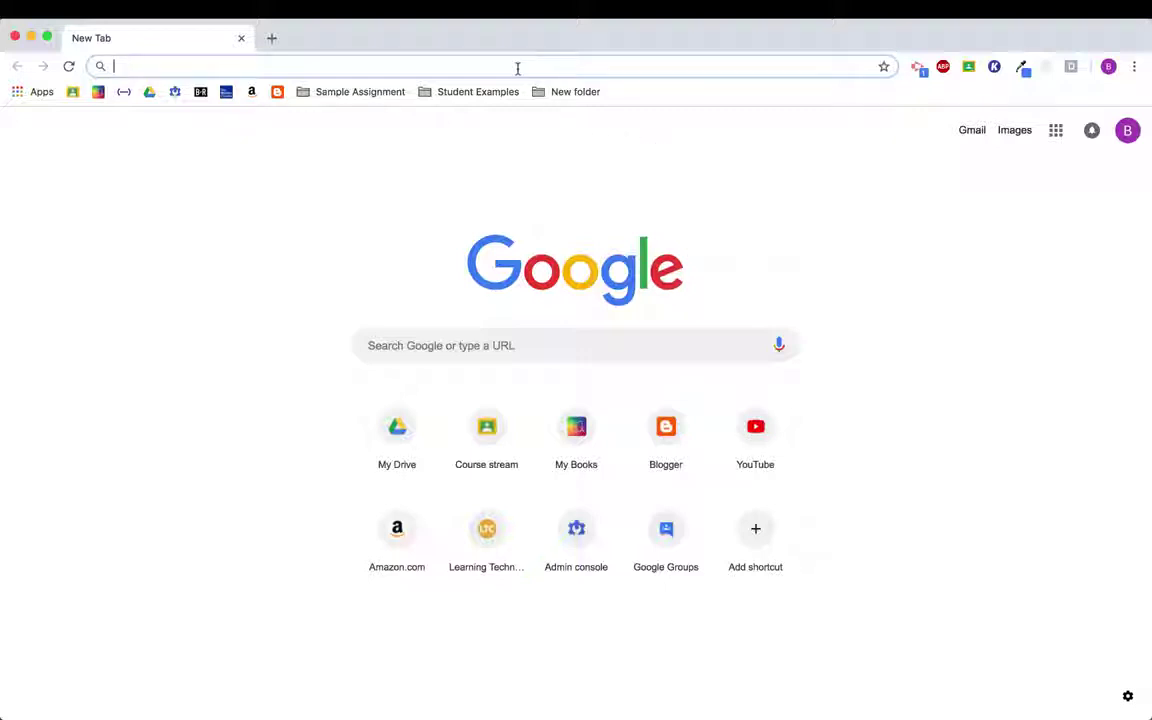
- Open the Learning Technology Center site at ltcillinois.org and pin its browser tab
{"action": "type", "text": "ltc"}
{"action": "key", "text": "Return"}
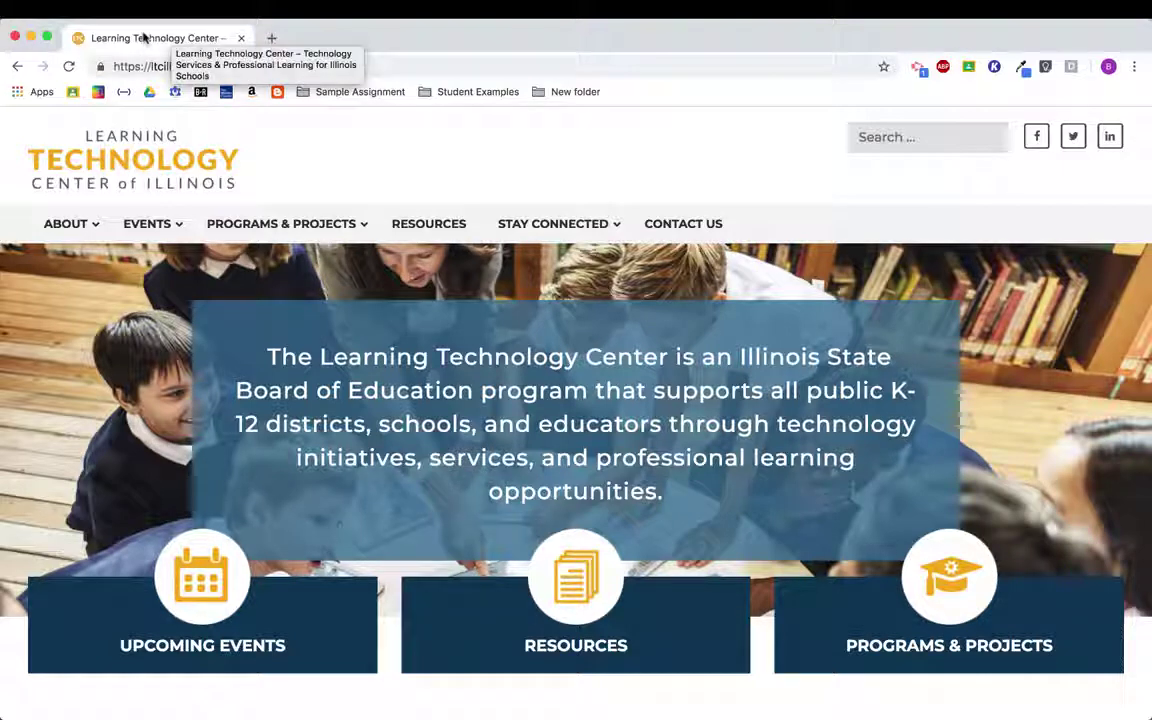
{"action": "right_click", "coordinate": [141, 38]}
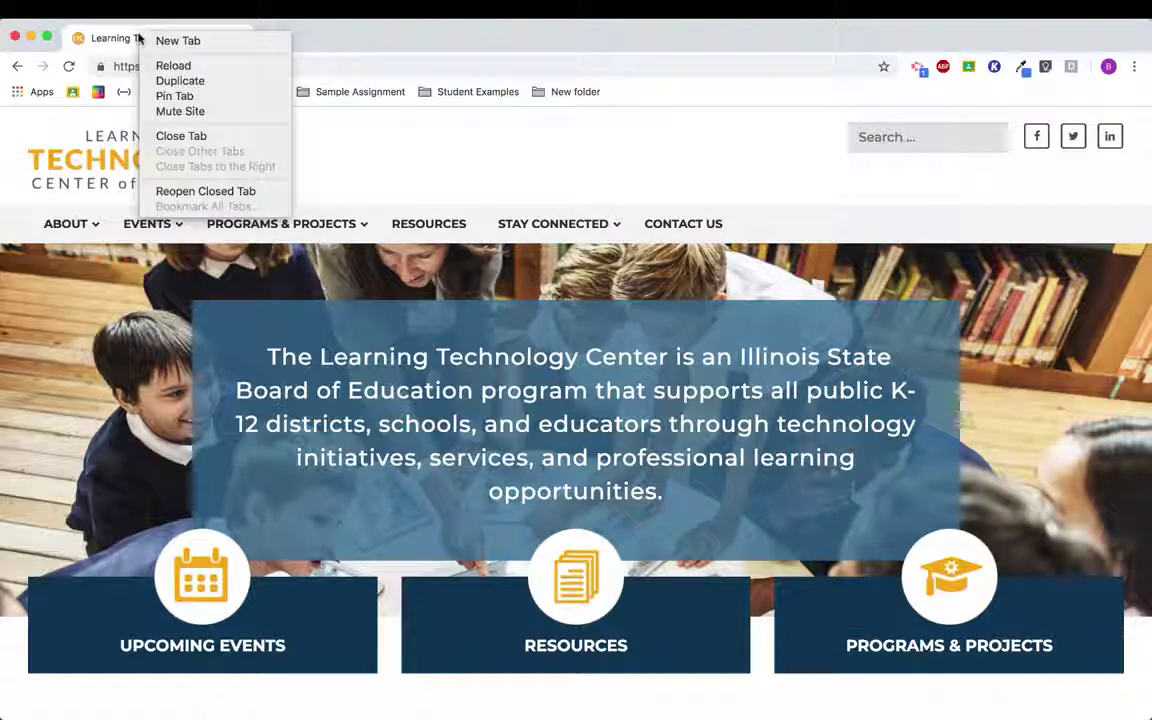
{"action": "left_click", "coordinate": [176, 98]}
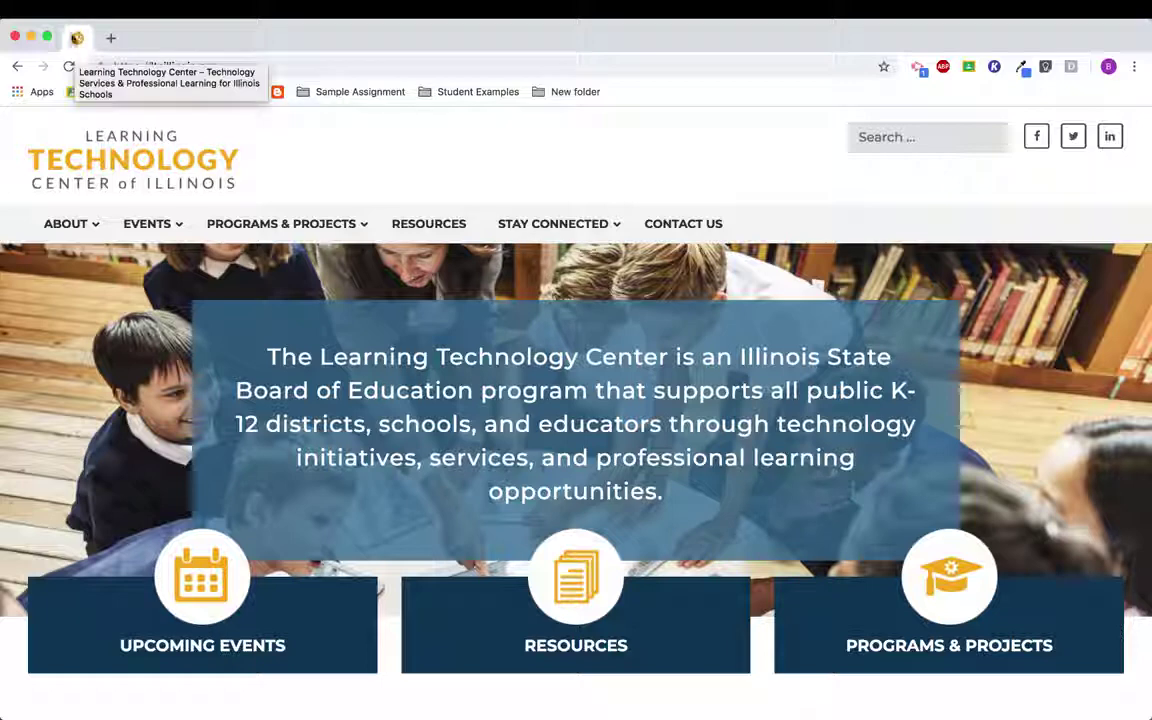
- Open four blank tabs beside the pinned tab and close them all, leaving the pinned tab open
{"action": "left_click", "coordinate": [110, 38]}
{"action": "left_click", "coordinate": [299, 42]}
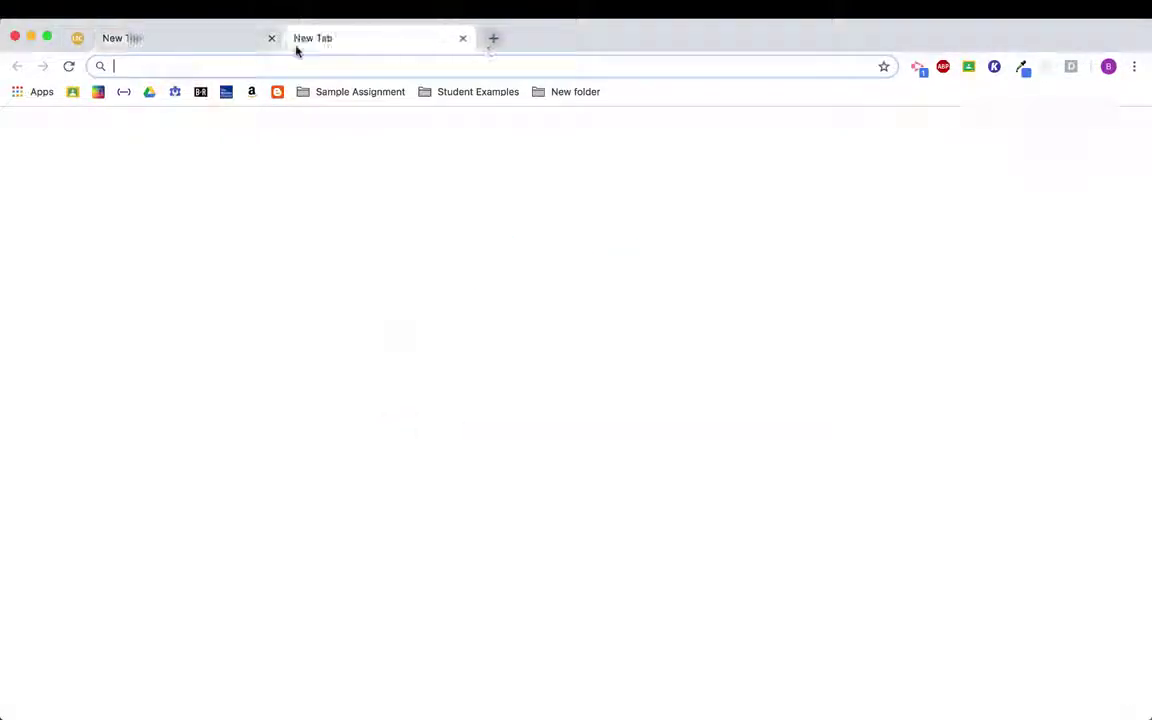
{"action": "left_click", "coordinate": [494, 39]}
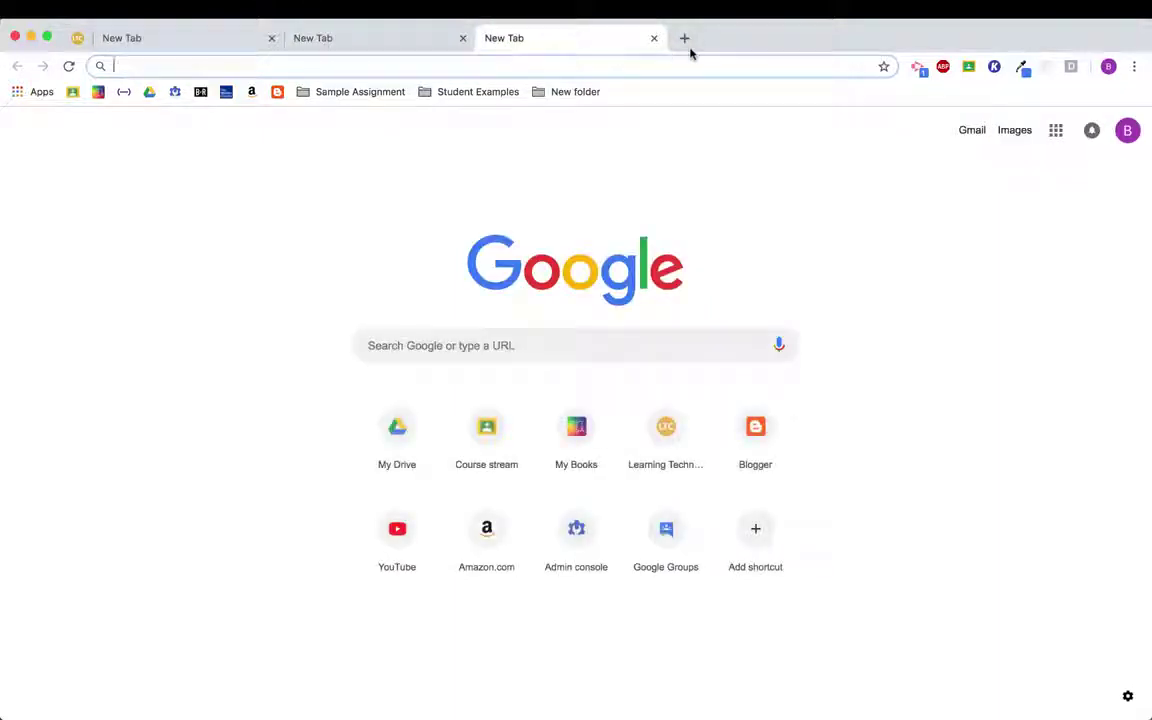
{"action": "left_click", "coordinate": [686, 40]}
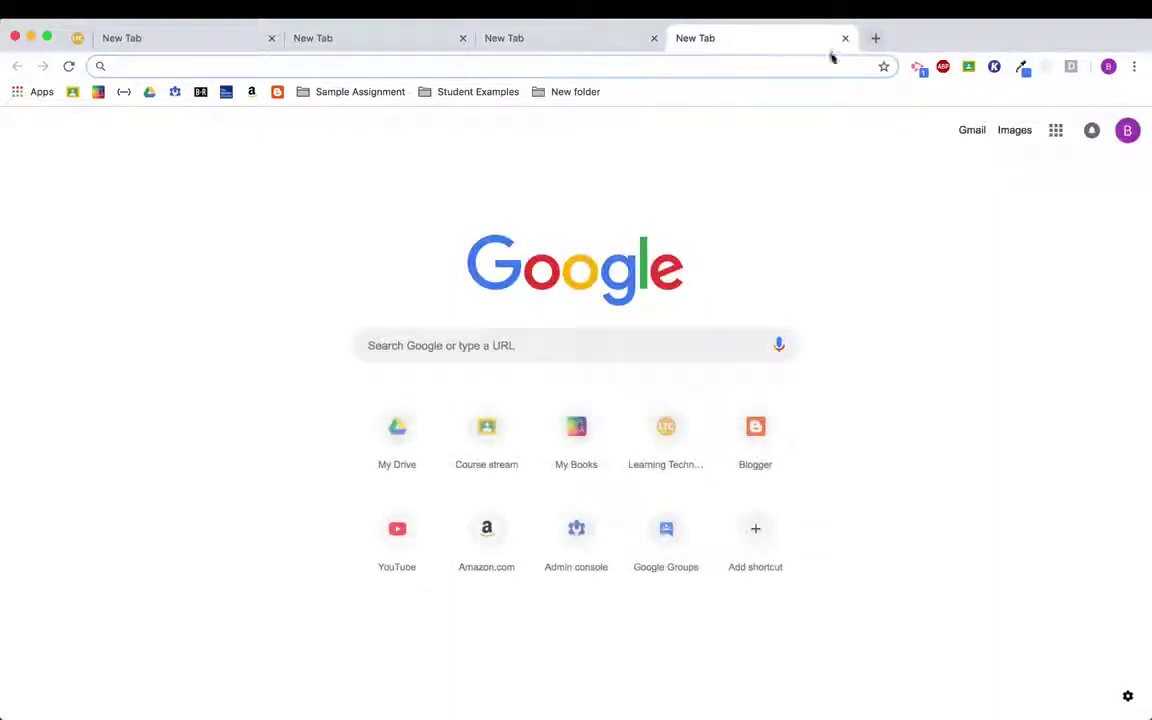
{"action": "left_click", "coordinate": [272, 38]}
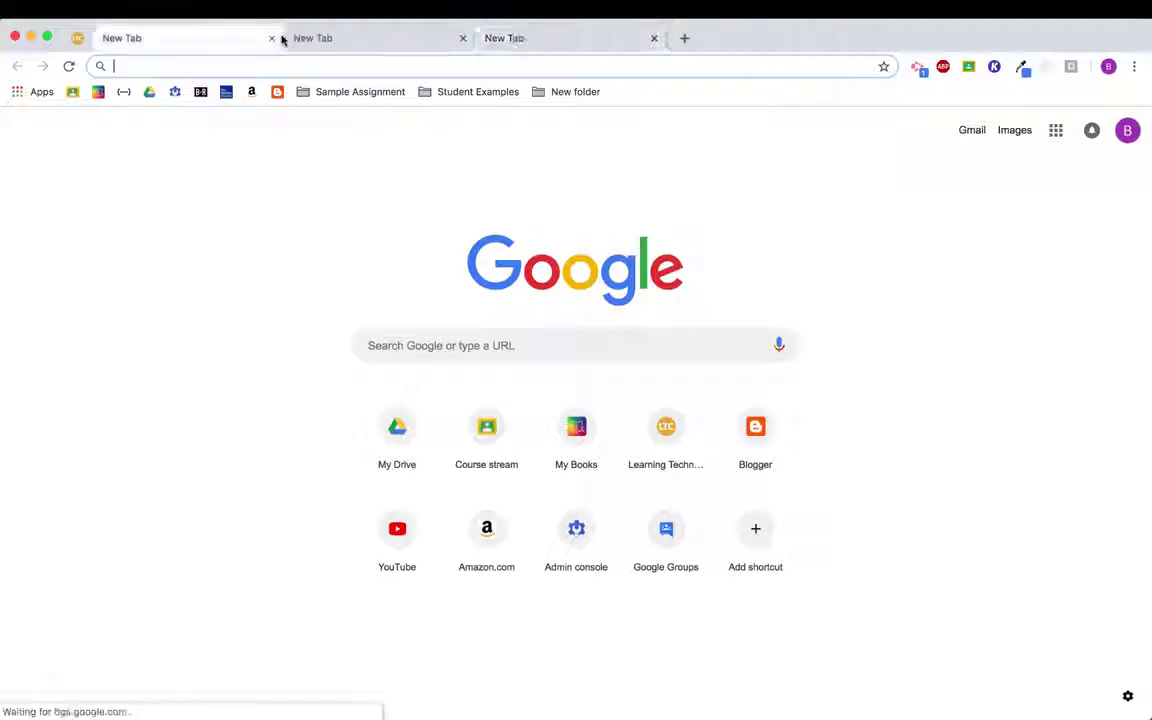
{"action": "left_click", "coordinate": [462, 38]}
{"action": "left_click", "coordinate": [462, 38]}
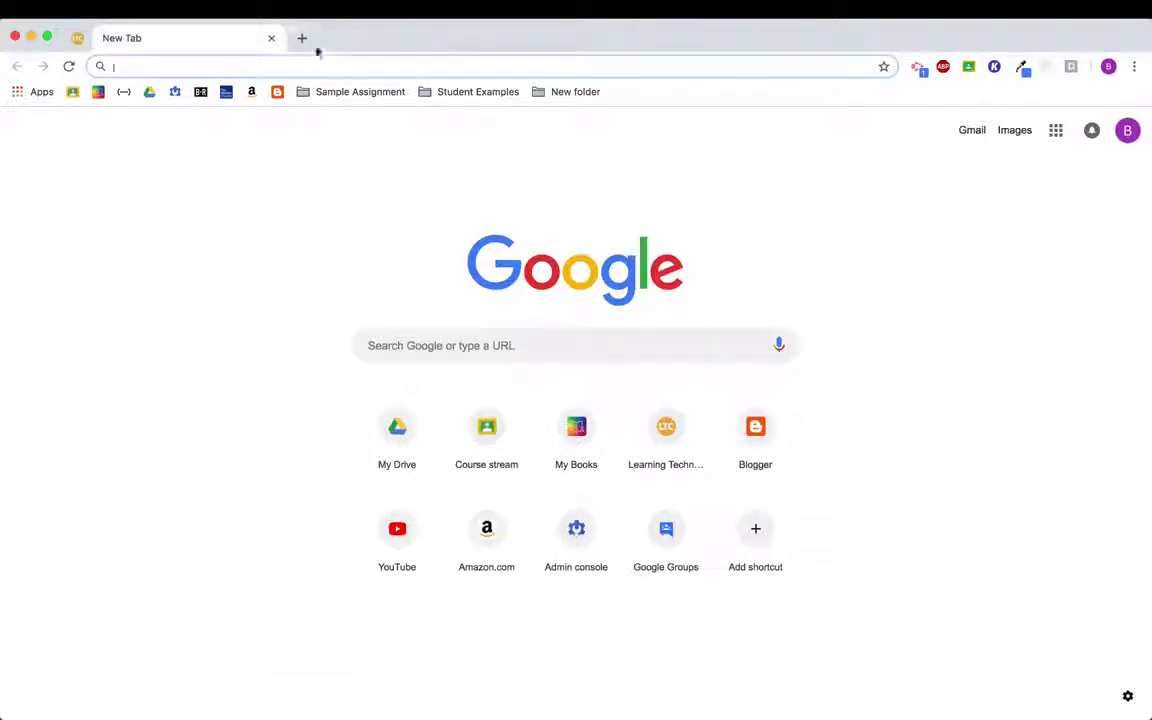
{"action": "left_click", "coordinate": [271, 38]}
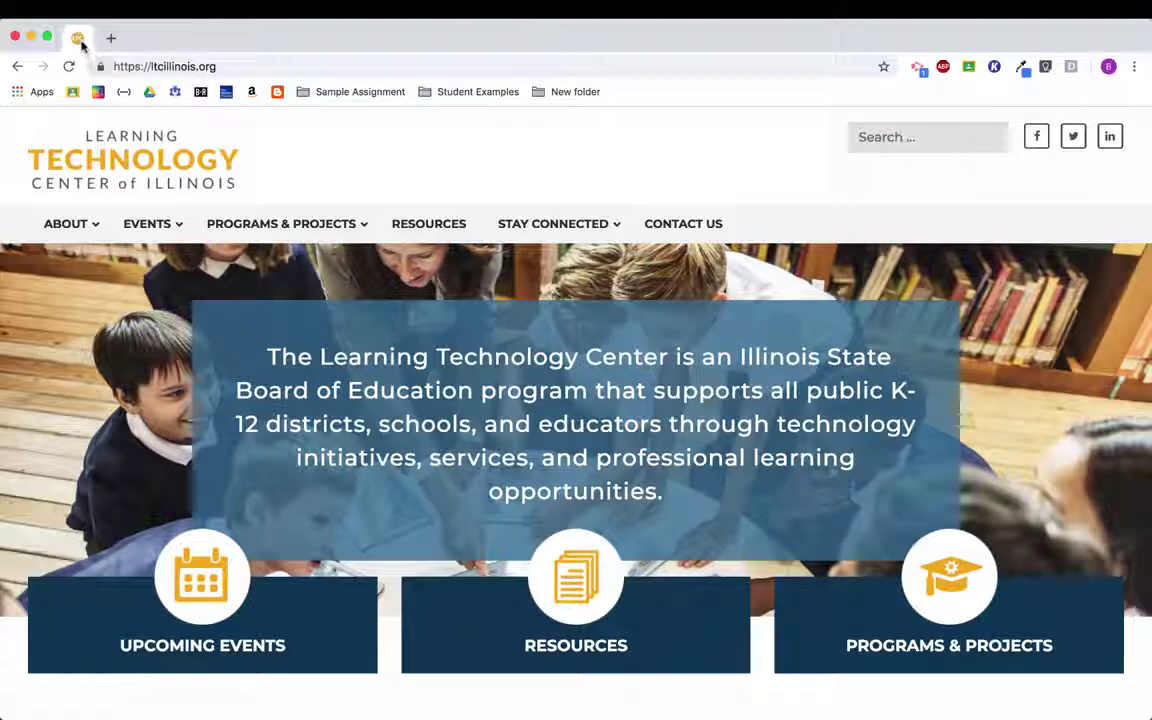
- Check in the browser's bookmark options whether the bookmarks bar is set to show
{"action": "left_click", "coordinate": [315, 66]}
{"action": "left_click", "coordinate": [315, 66]}
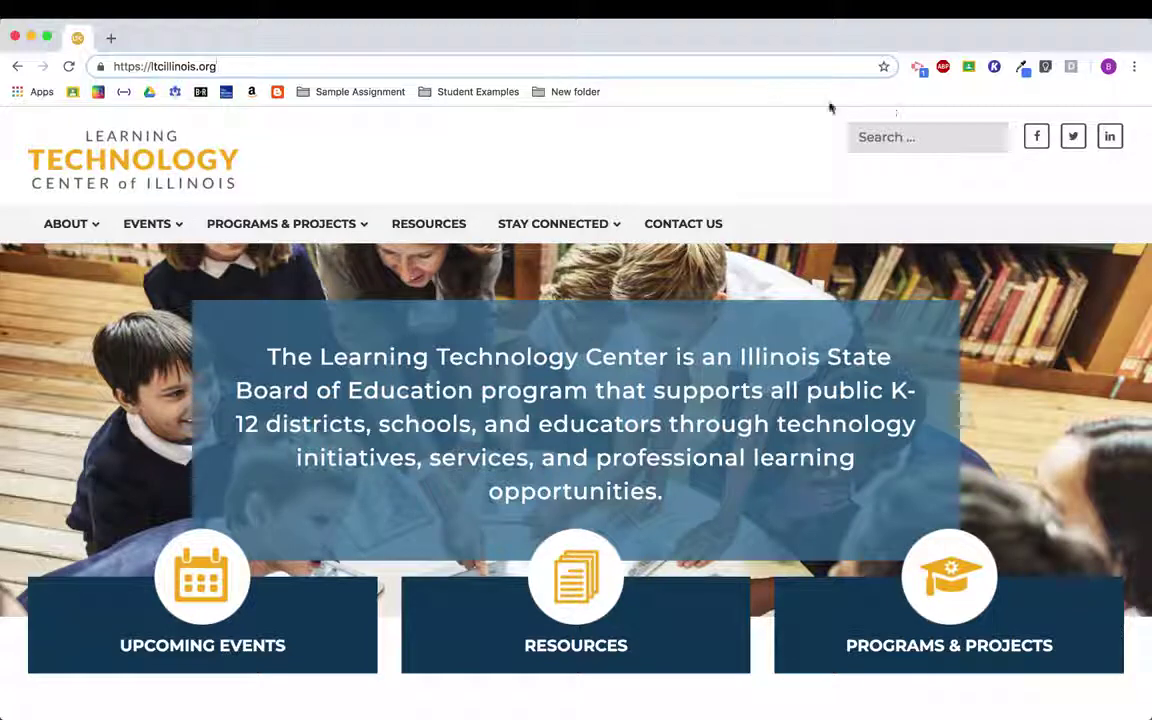
{"action": "left_click", "coordinate": [1134, 68]}
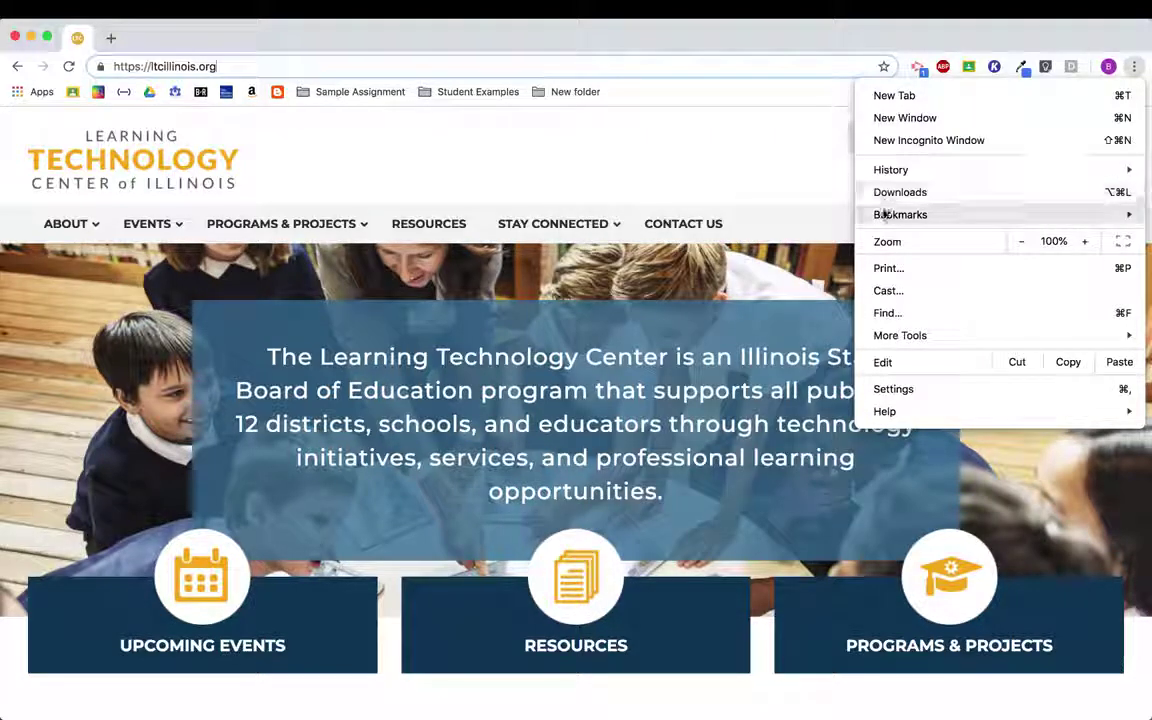
{"action": "mouse_move", "coordinate": [874, 214]}
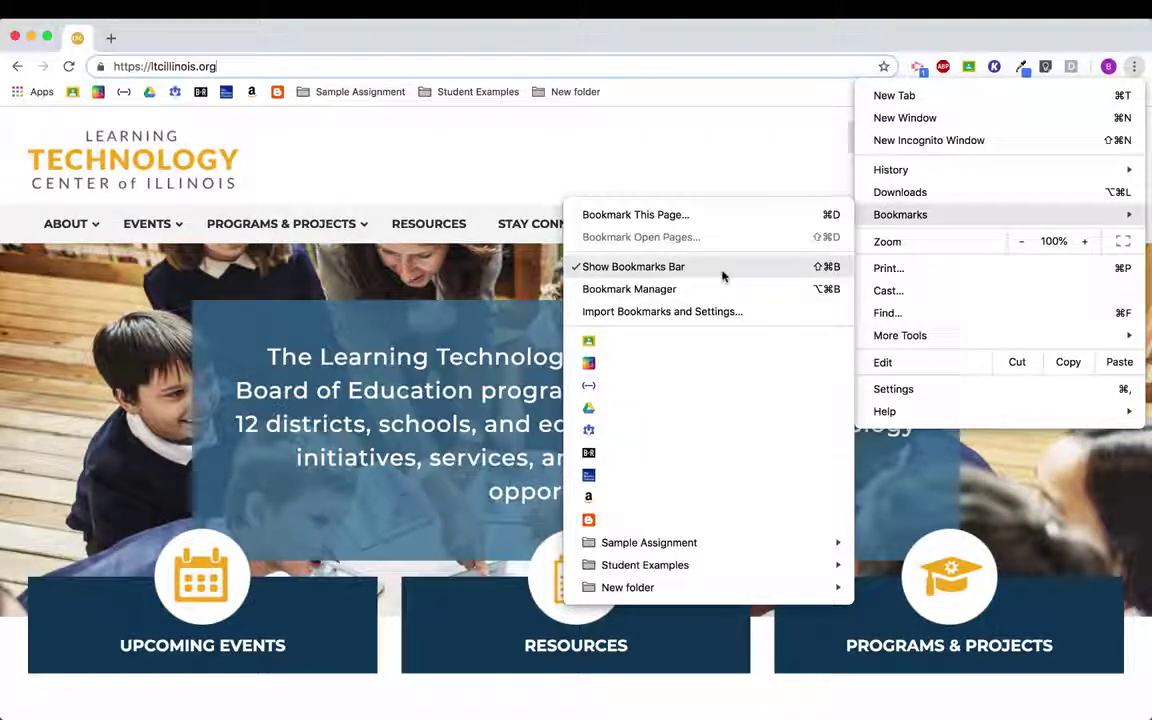
{"action": "left_click", "coordinate": [666, 96]}
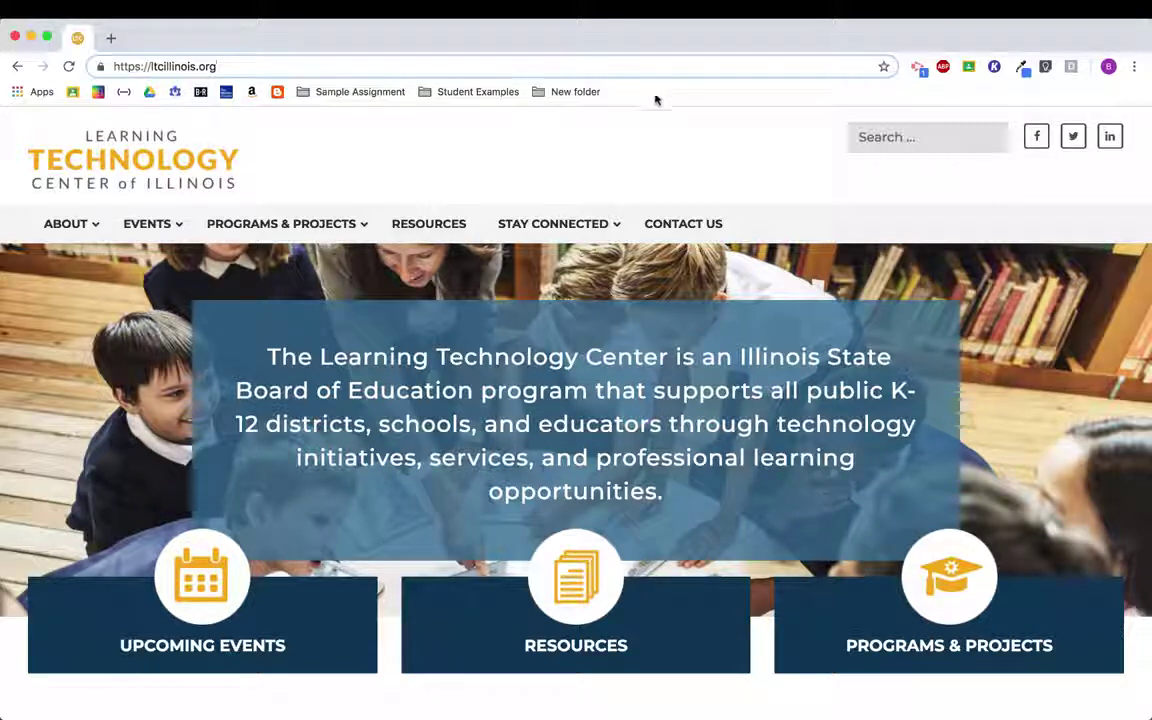
- Bookmark the ltcillinois.org page on the Bookmarks Bar and clear the bookmark's name to leave only its icon
{"action": "left_click", "coordinate": [884, 68]}
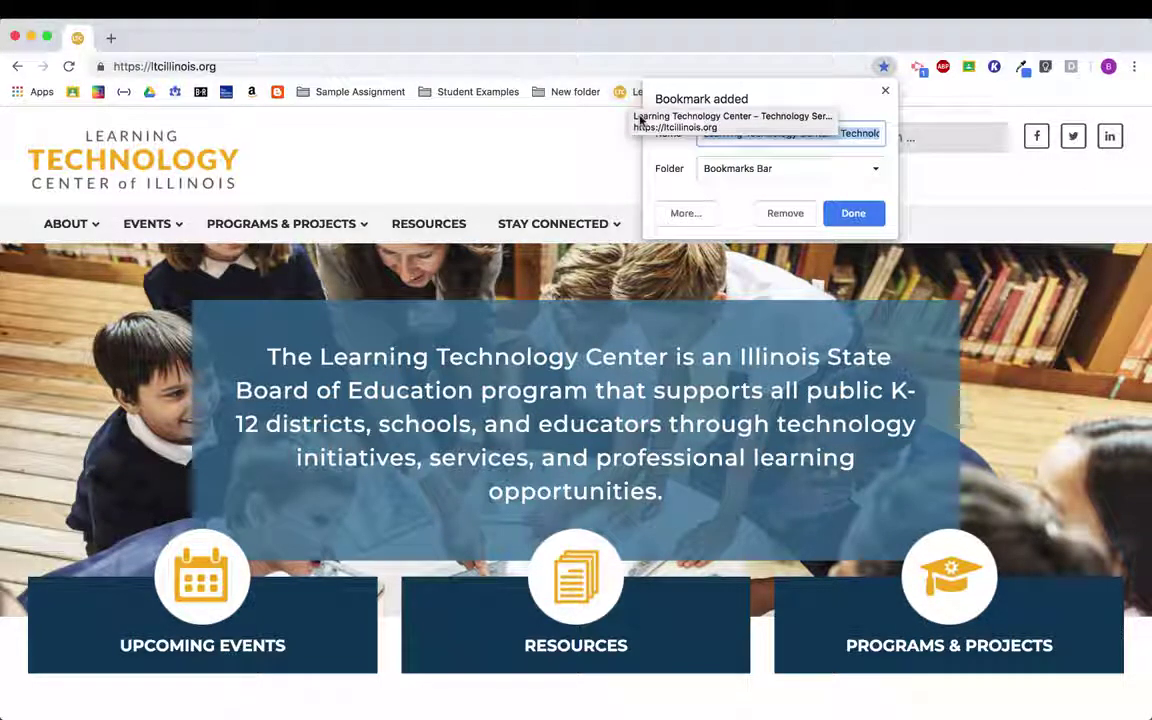
{"action": "left_click", "coordinate": [848, 219]}
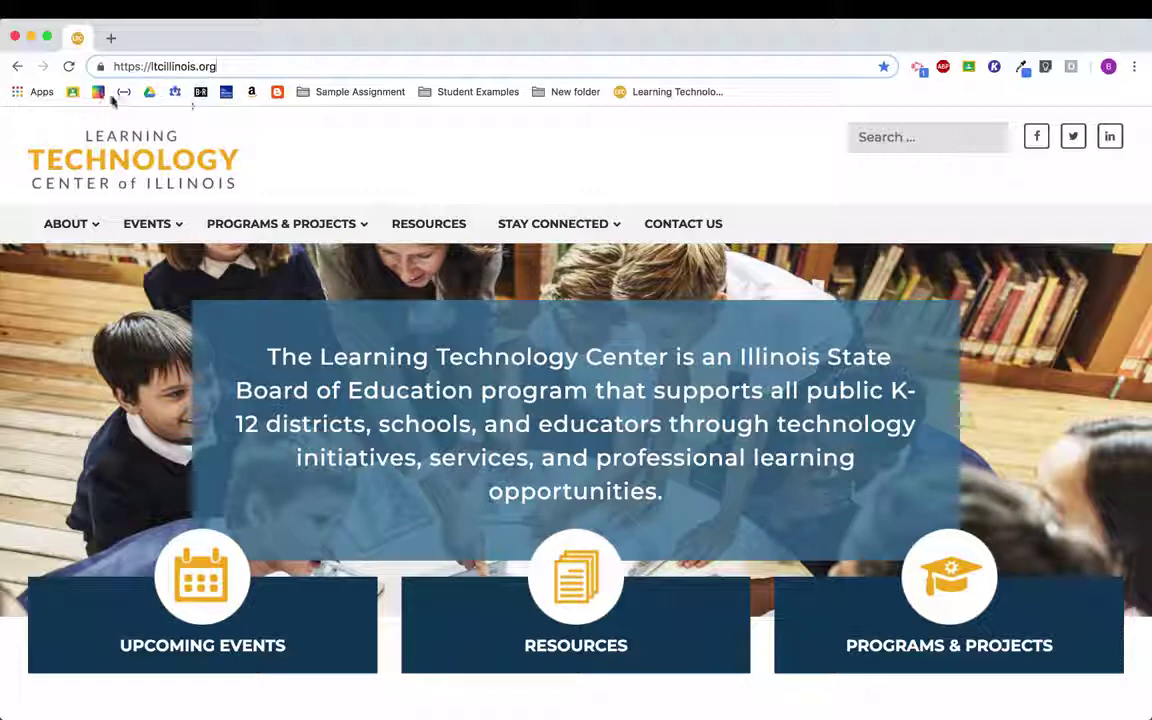
{"action": "right_click", "coordinate": [672, 95]}
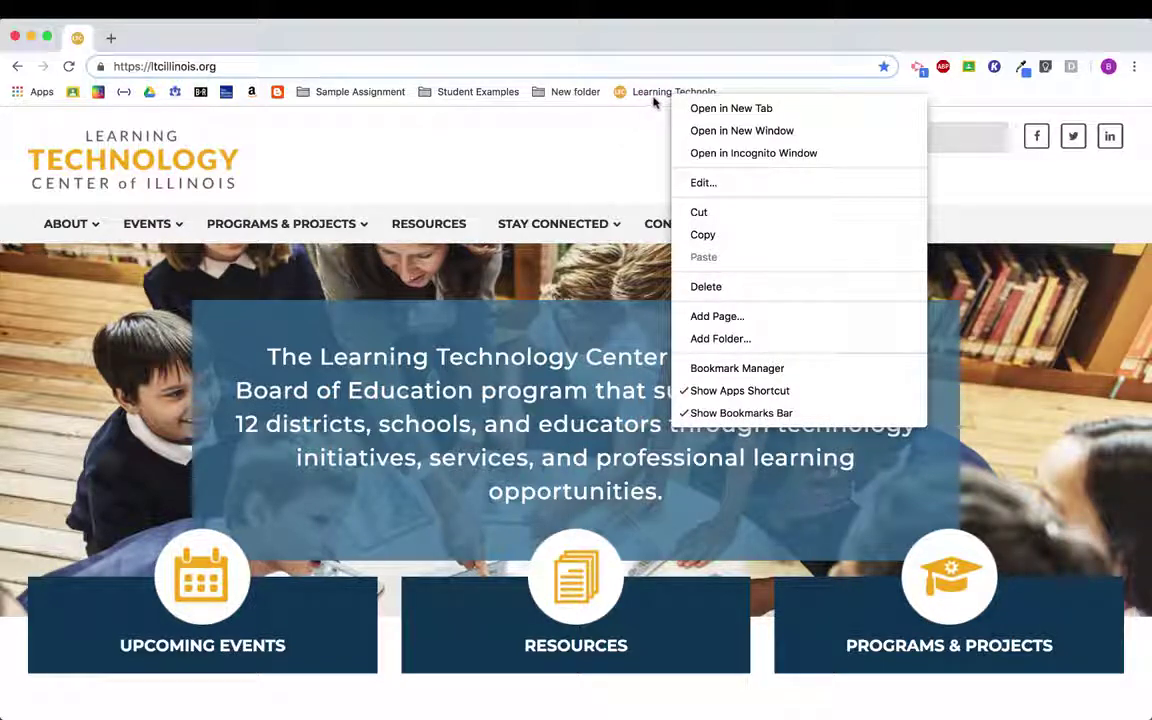
{"action": "left_click", "coordinate": [702, 184]}
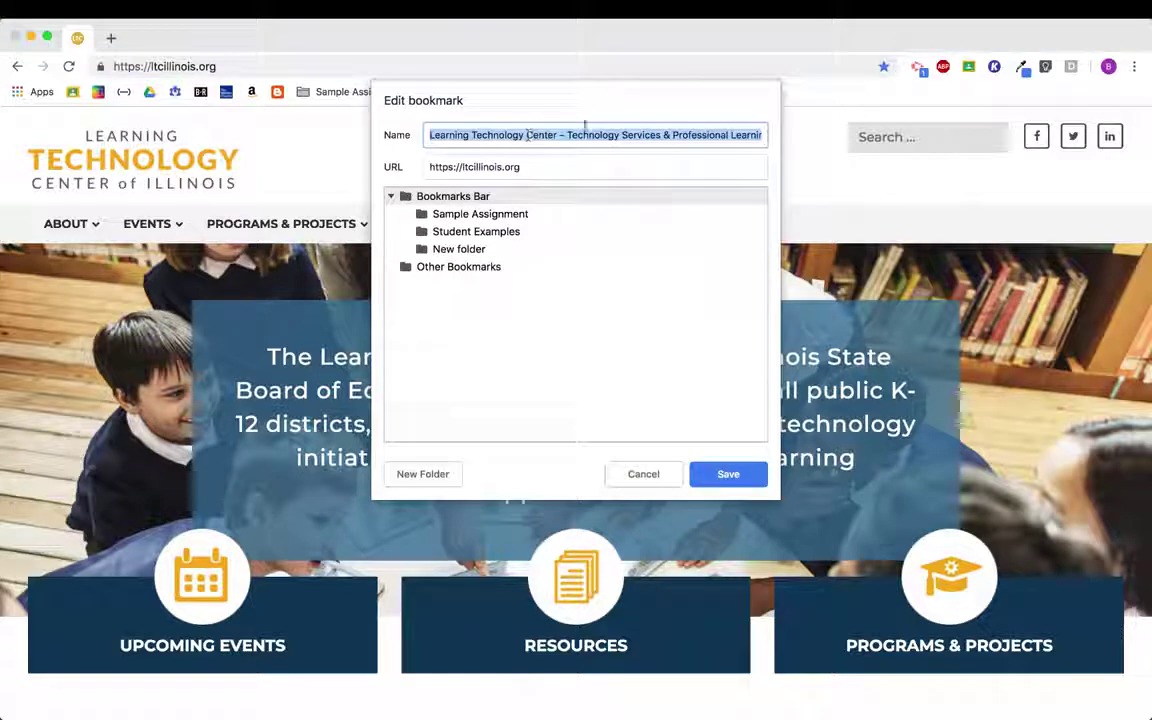
{"action": "key", "text": "BackSpace"}
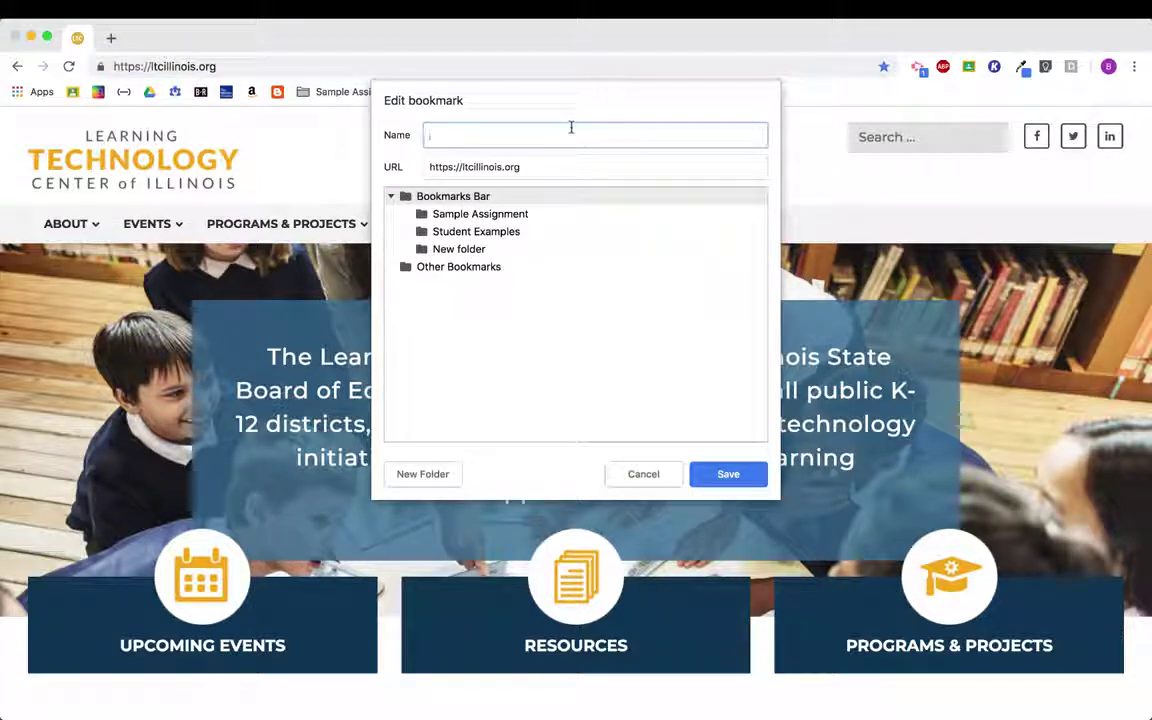
{"action": "left_click", "coordinate": [729, 474]}
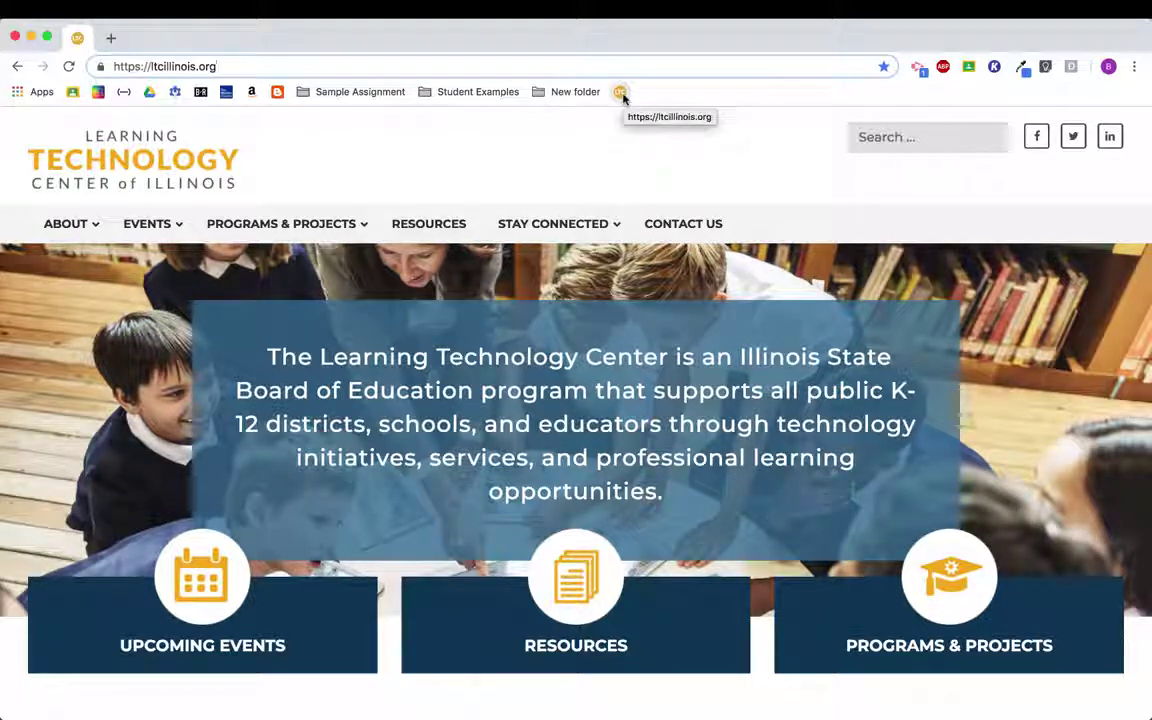
- Rename the ltcillinois.org bookmark as LTC
{"action": "right_click", "coordinate": [622, 96]}
{"action": "left_click", "coordinate": [640, 182]}
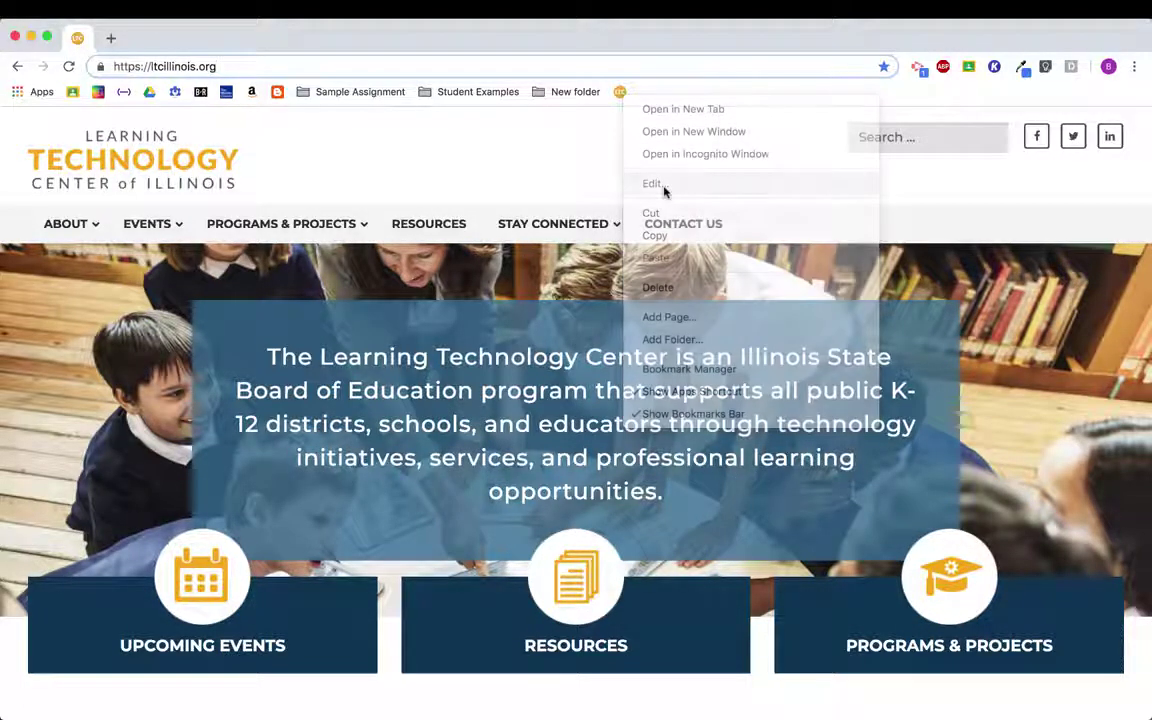
{"action": "type", "text": "LTC"}
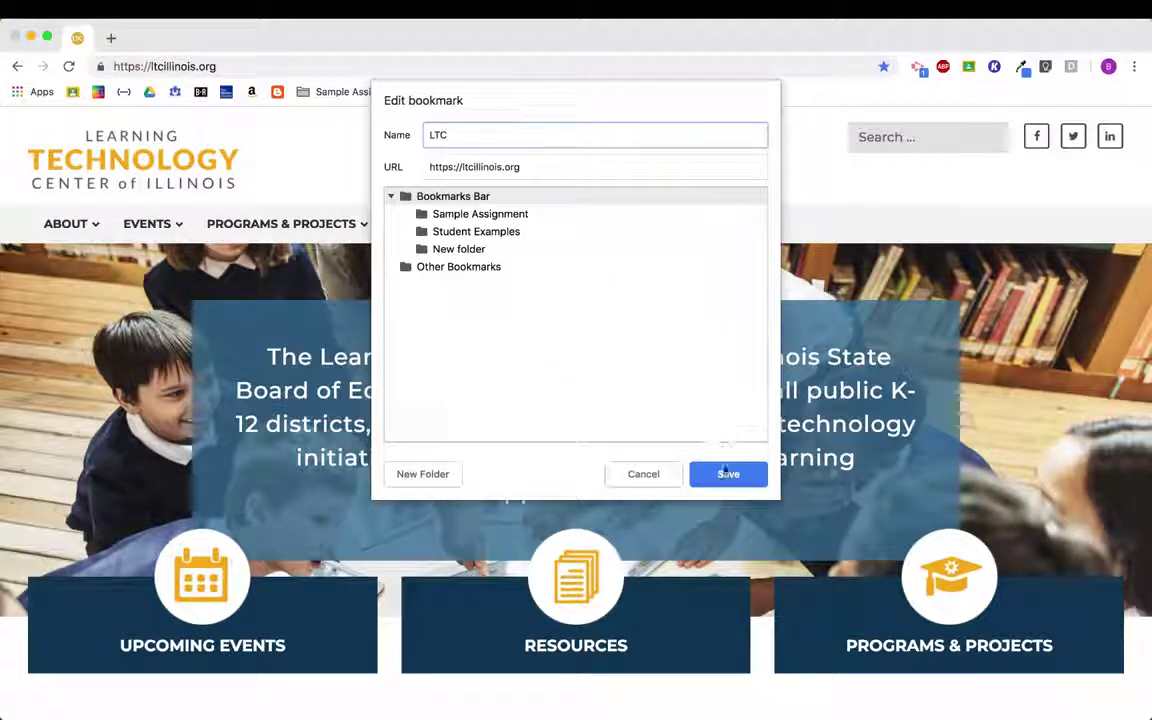
{"action": "key", "text": "Return"}
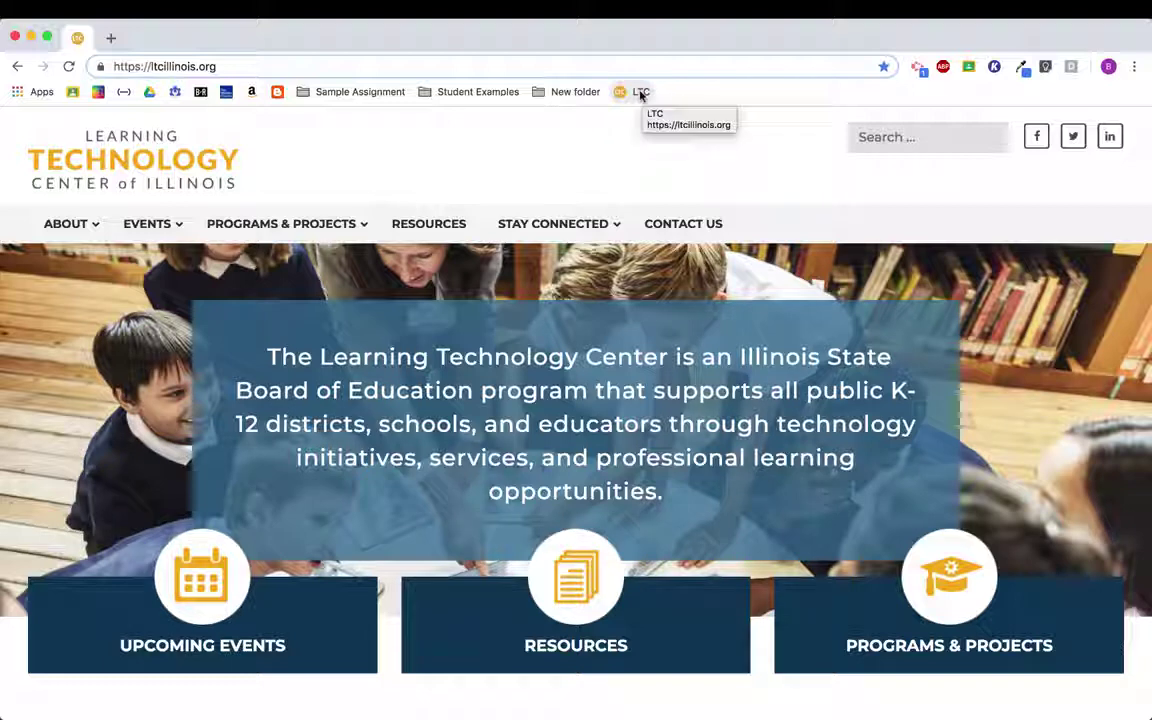
- Remove the LTC name from the ltcillinois.org bookmark and save it as an icon only
{"action": "right_click", "coordinate": [638, 92]}
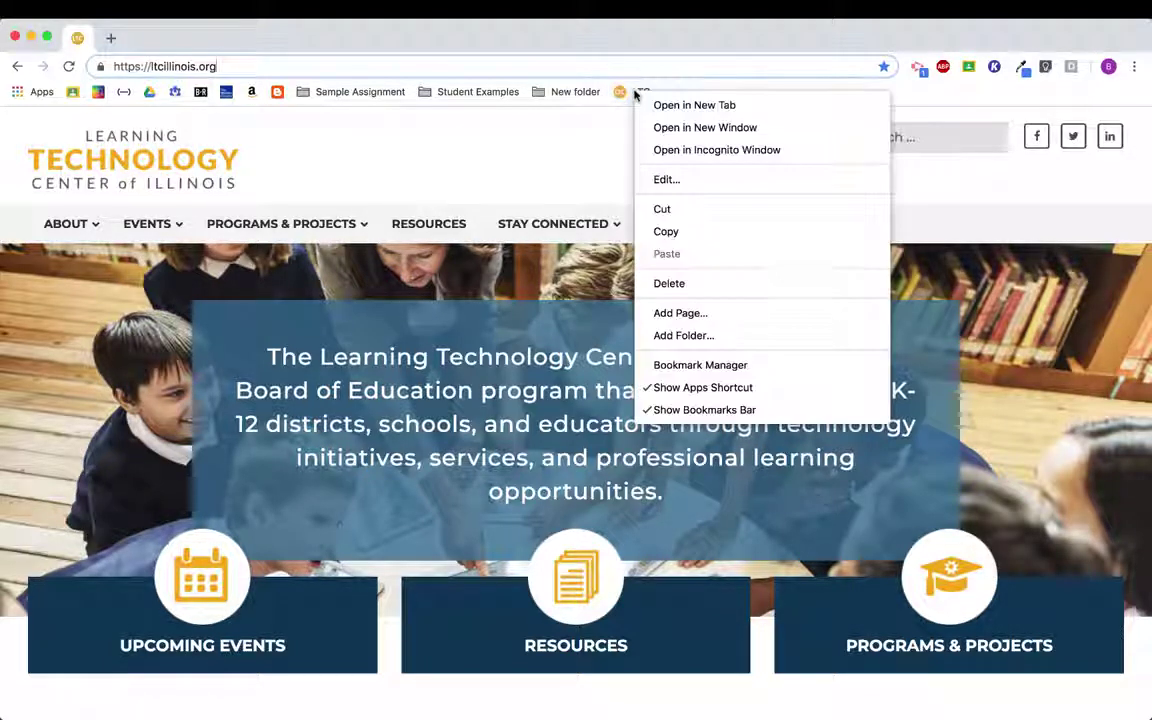
{"action": "left_click", "coordinate": [666, 180]}
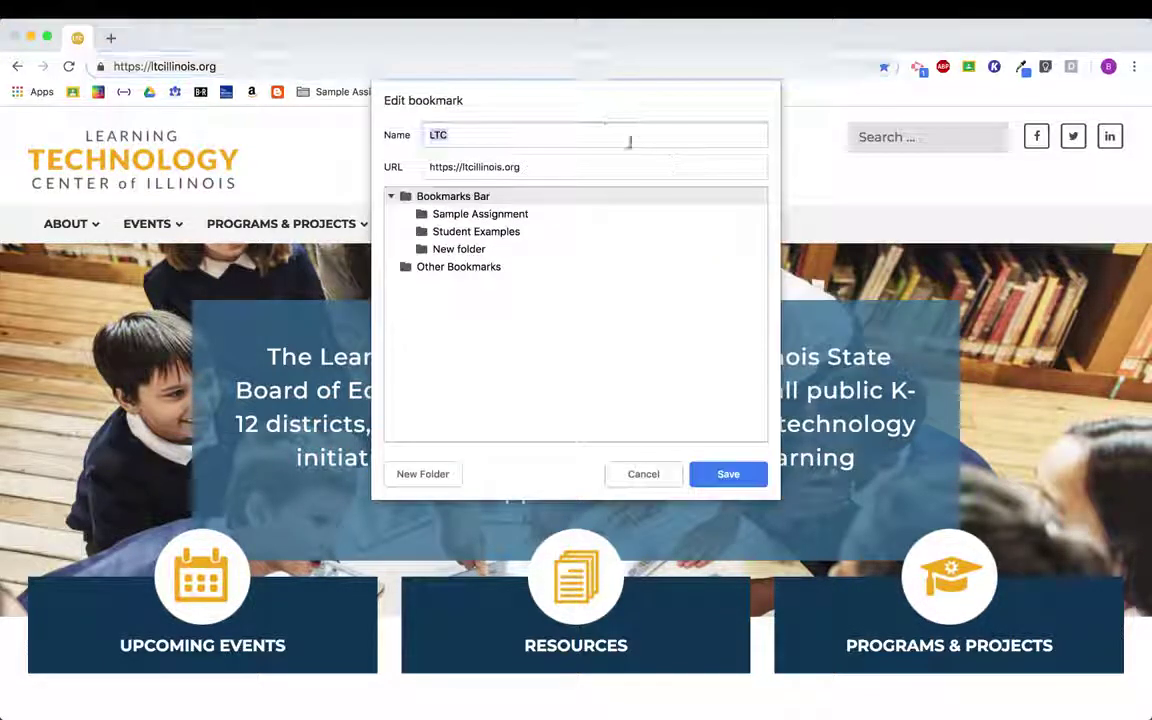
{"action": "key", "text": "BackSpace"}
{"action": "left_click", "coordinate": [718, 470]}
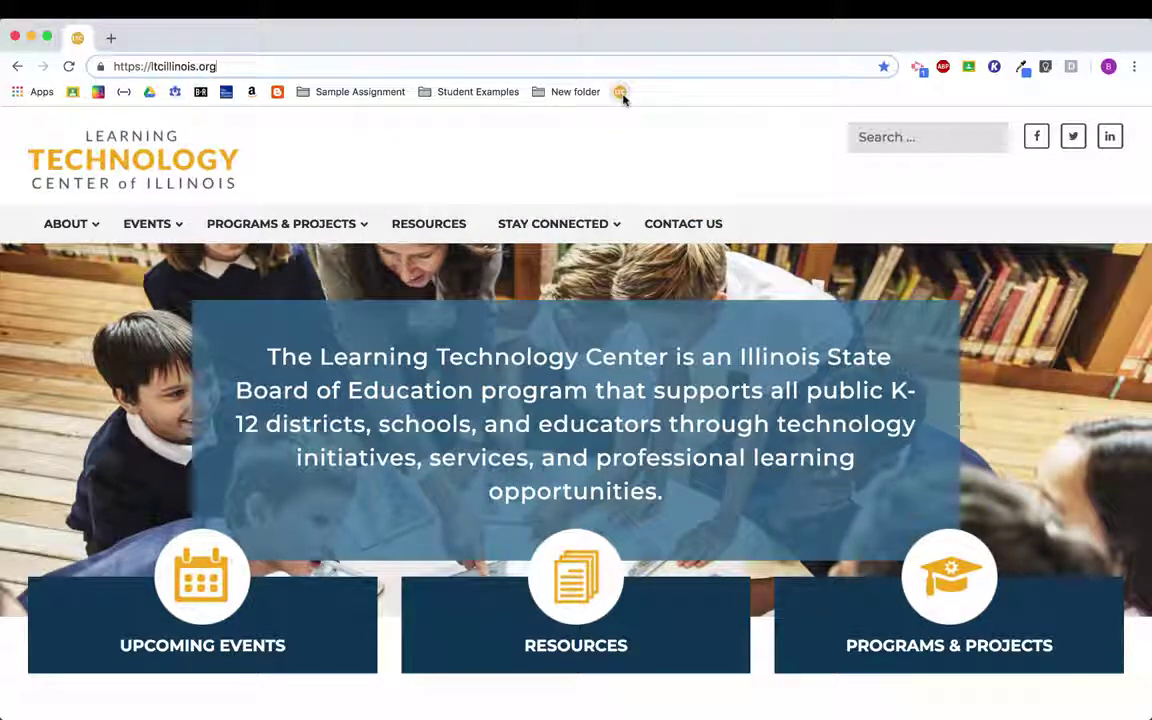
- Move the ltcillinois.org bookmark to just after the Blogger icon, ahead of the folders, and delete the B-R bookmark
{"action": "left_click_drag", "start_coordinate": [620, 92], "coordinate": [285, 95]}
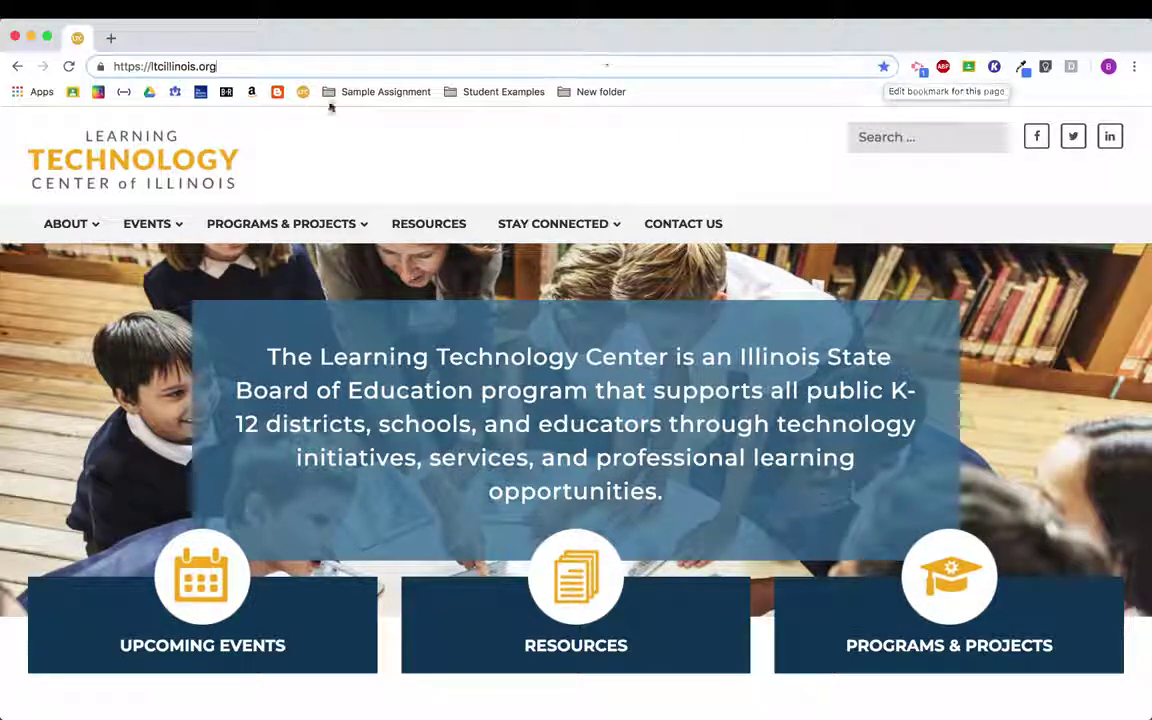
{"action": "right_click", "coordinate": [226, 92]}
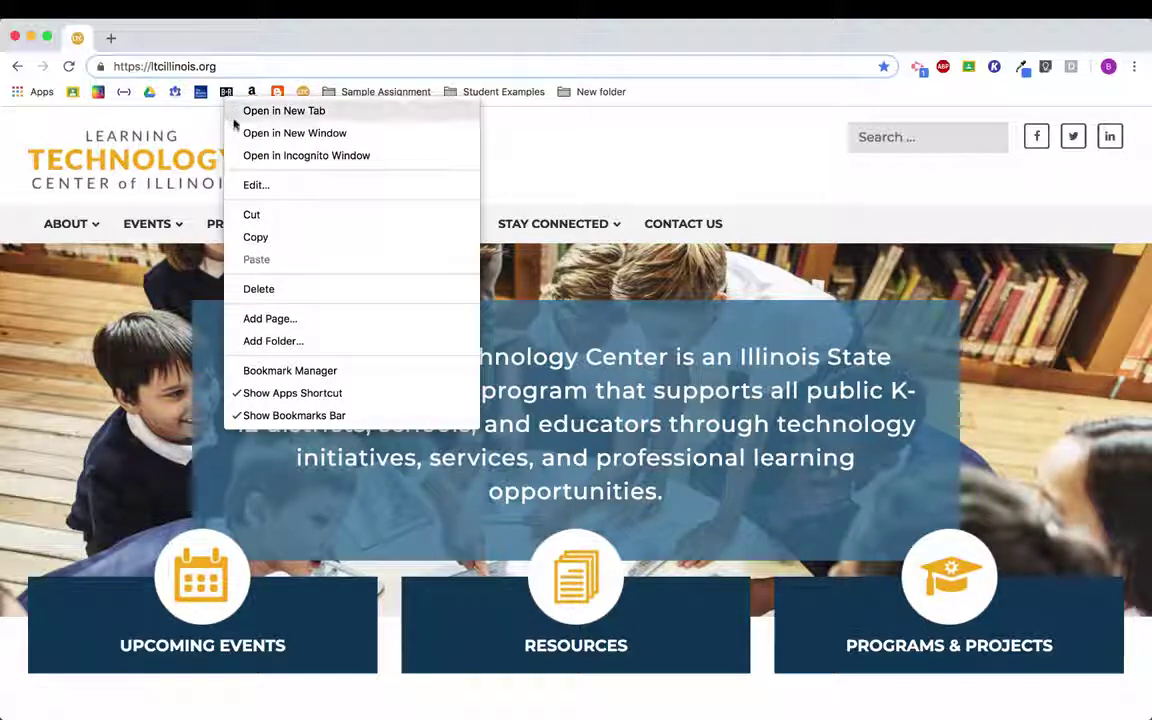
{"action": "left_click", "coordinate": [258, 289]}
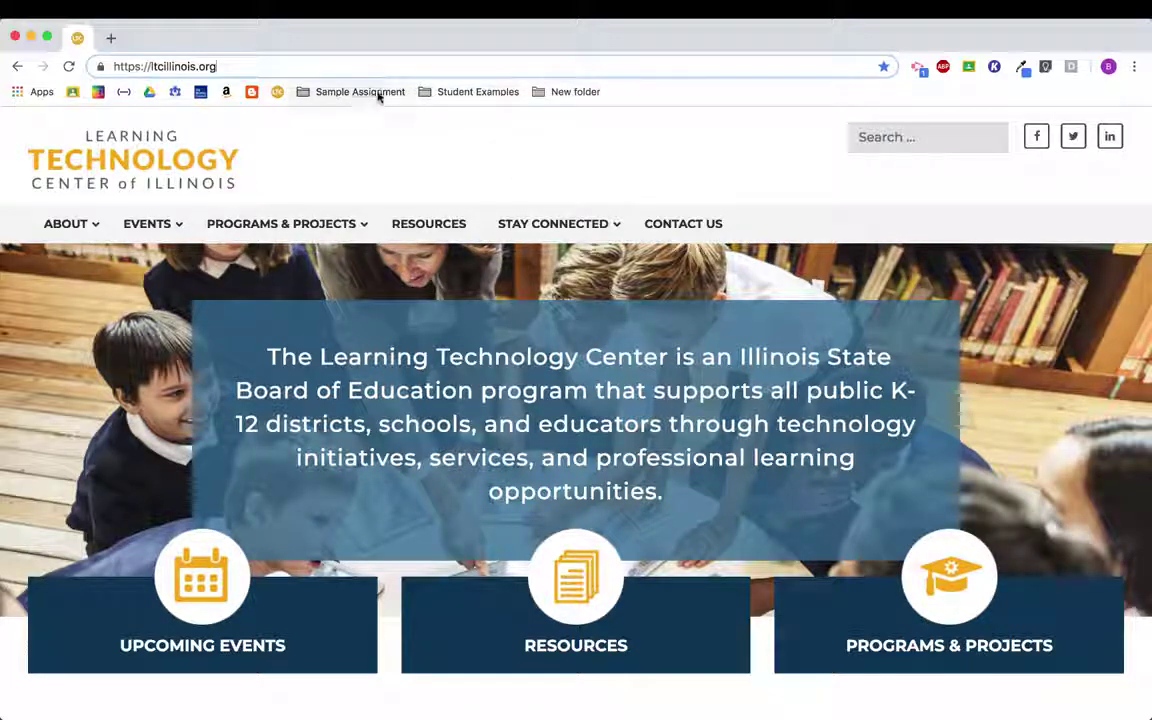
- Add a new bookmark folder named LTC directly under the Bookmarks Bar
{"action": "right_click", "coordinate": [631, 97]}
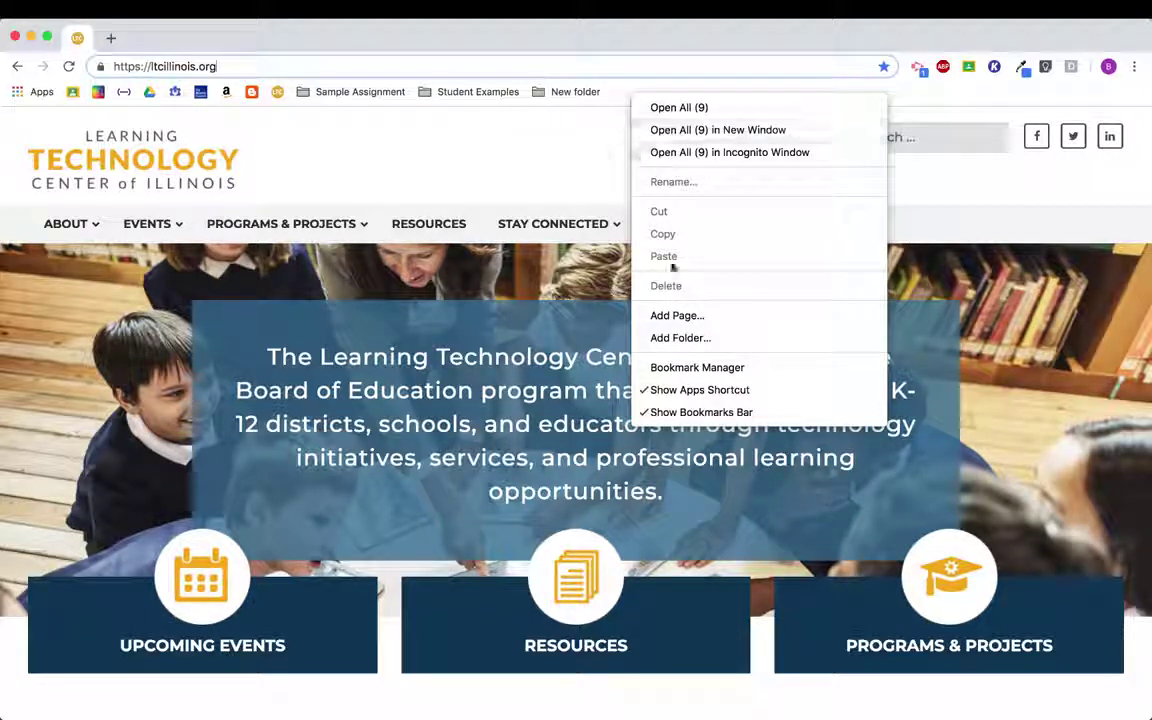
{"action": "left_click", "coordinate": [683, 339]}
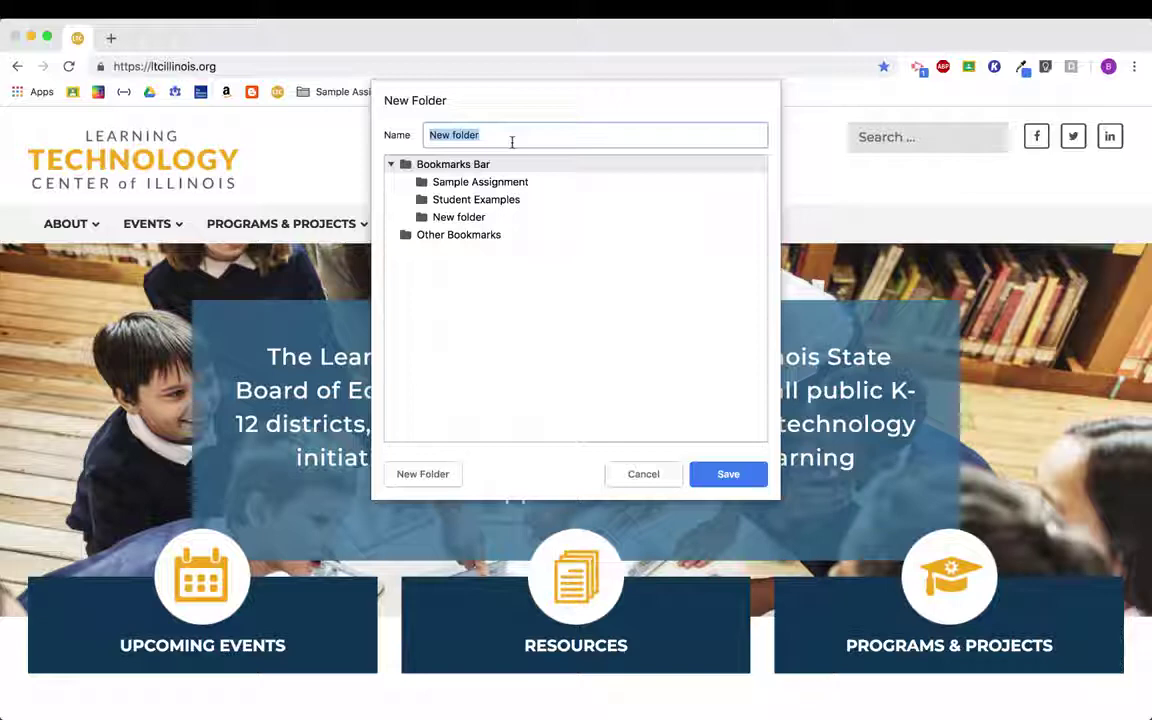
{"action": "type", "text": "LTC Illi"}
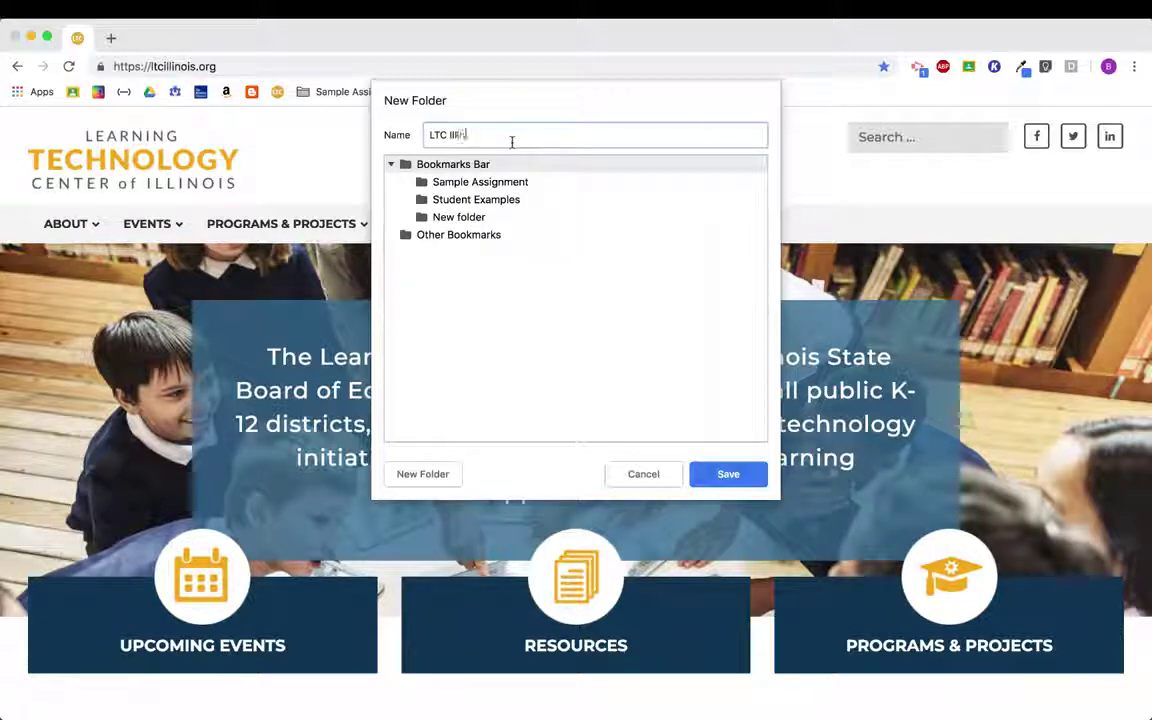
{"action": "type", "text": "nois"}
{"action": "key", "text": "BackSpace"}
{"action": "key", "text": "BackSpace"}
{"action": "key", "text": "BackSpace"}
{"action": "key", "text": "BackSpace"}
{"action": "left_click", "coordinate": [460, 183]}
{"action": "left_click", "coordinate": [445, 199]}
{"action": "left_click", "coordinate": [463, 217]}
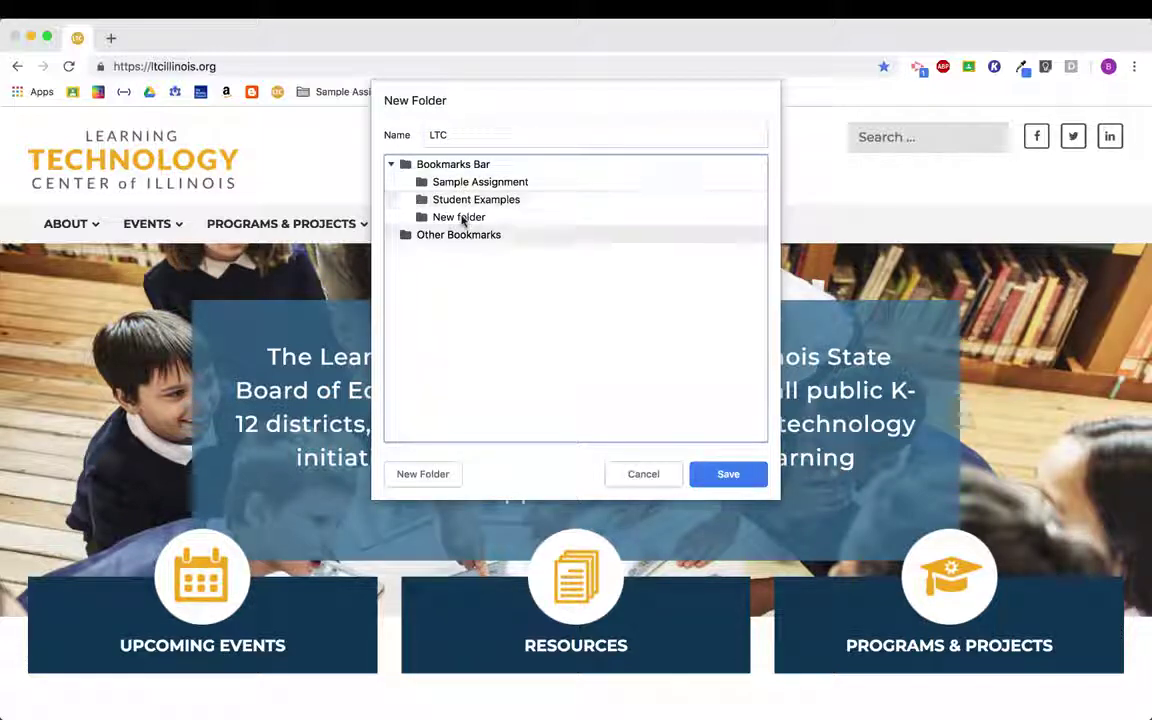
{"action": "left_click", "coordinate": [465, 166]}
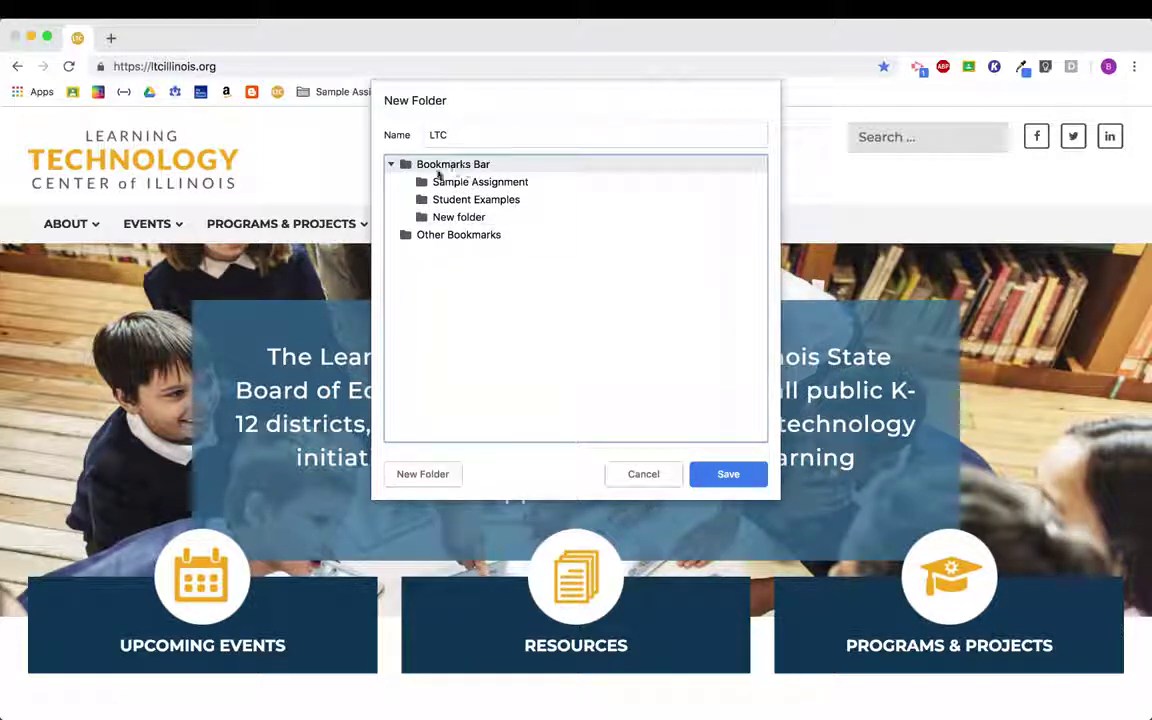
{"action": "left_click", "coordinate": [725, 473]}
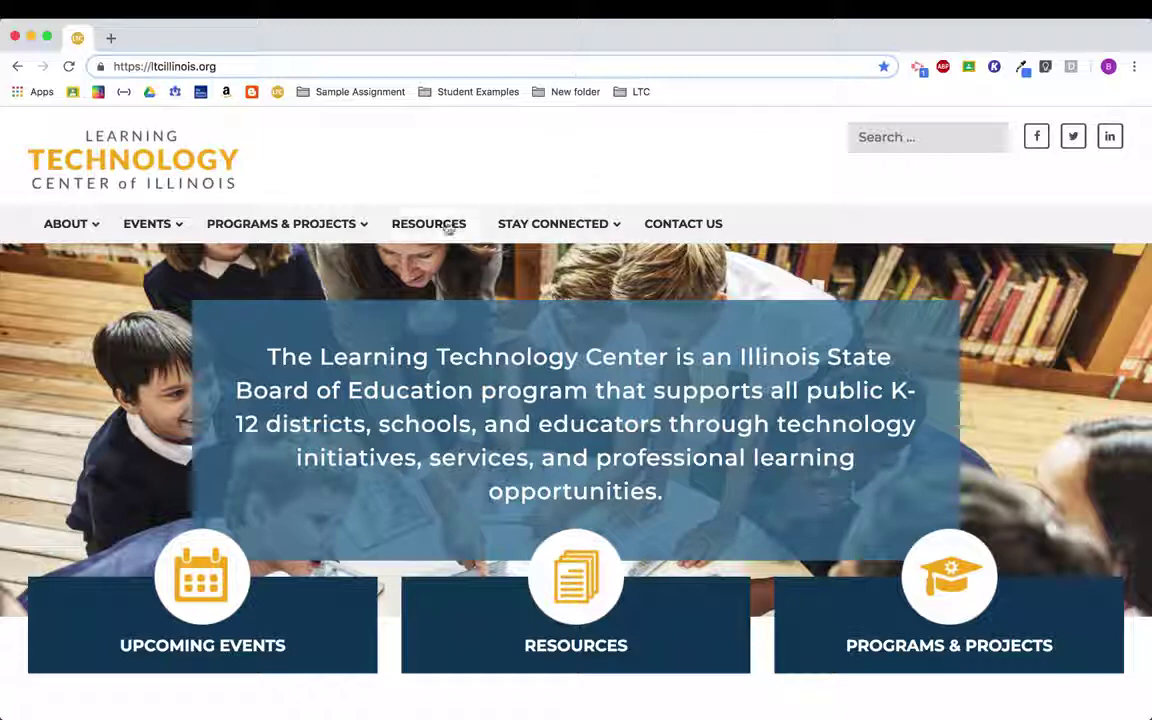
- Bookmark the site's Blog page in the LTC folder, and open it from that folder
{"action": "mouse_move", "coordinate": [609, 224]}
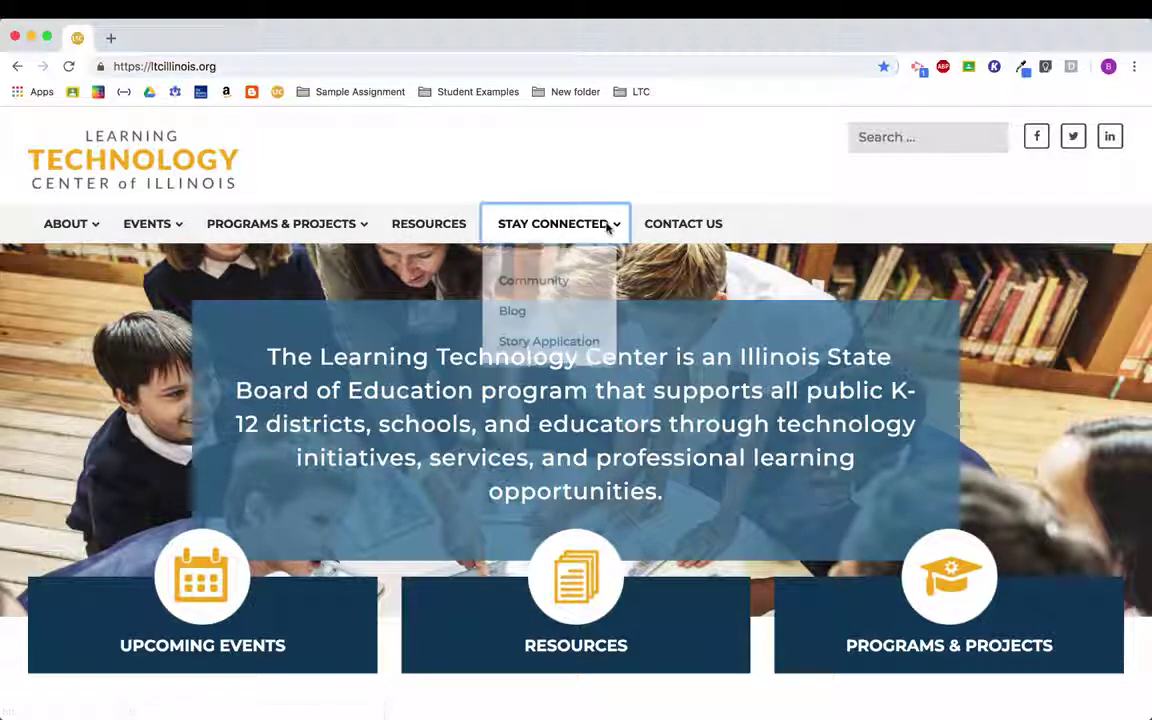
{"action": "left_click", "coordinate": [512, 308]}
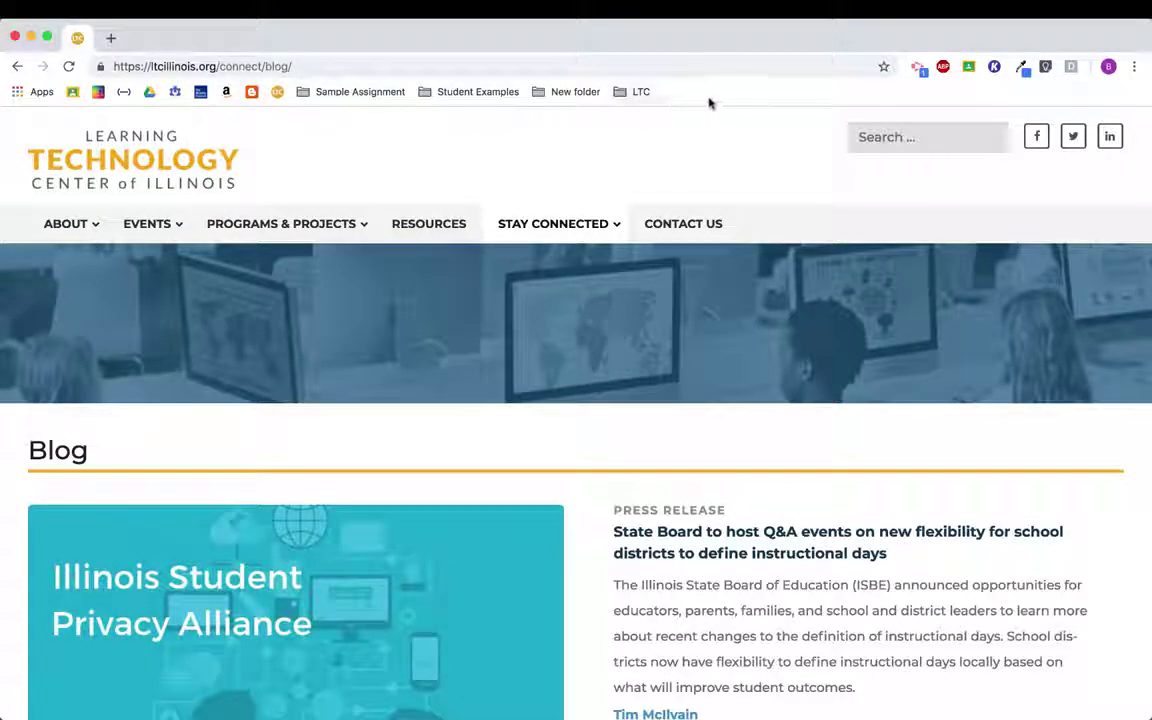
{"action": "left_click", "coordinate": [883, 68]}
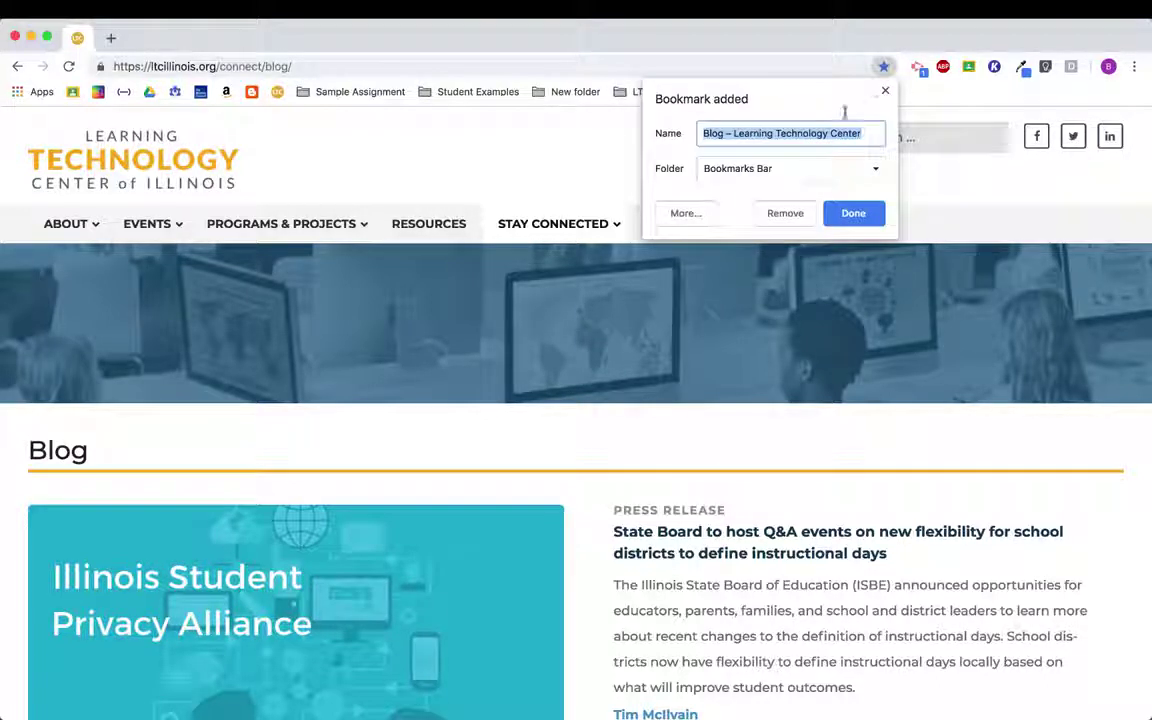
{"action": "left_click", "coordinate": [737, 177]}
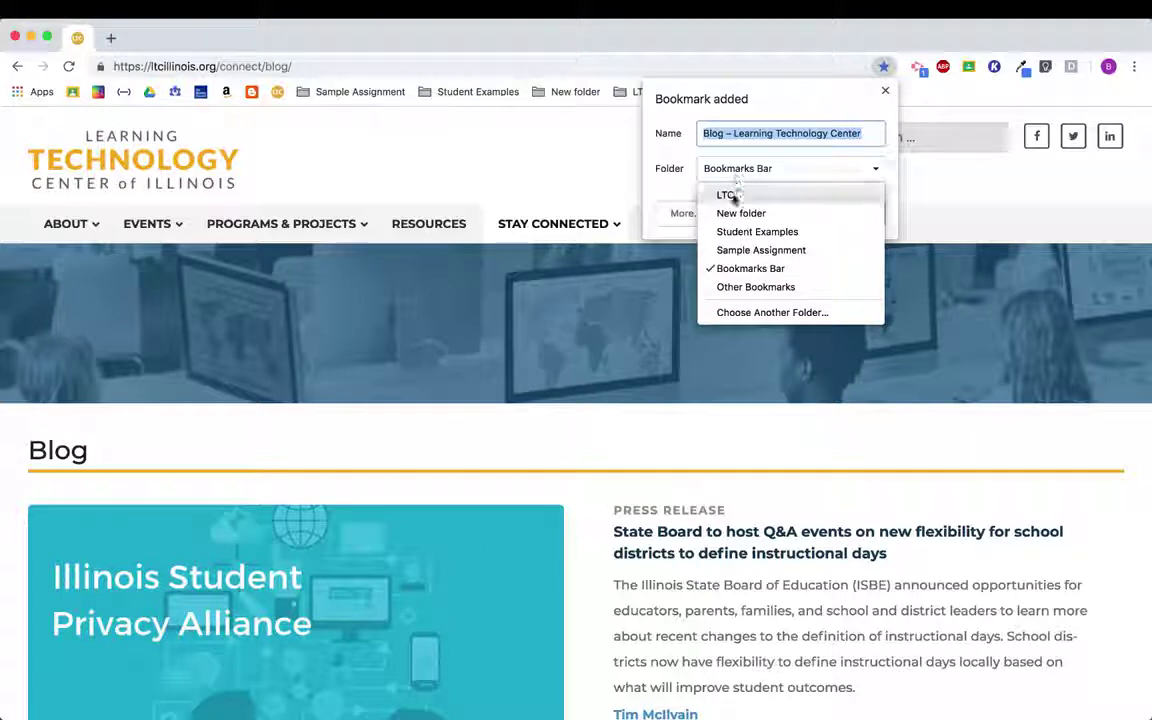
{"action": "left_click", "coordinate": [730, 192]}
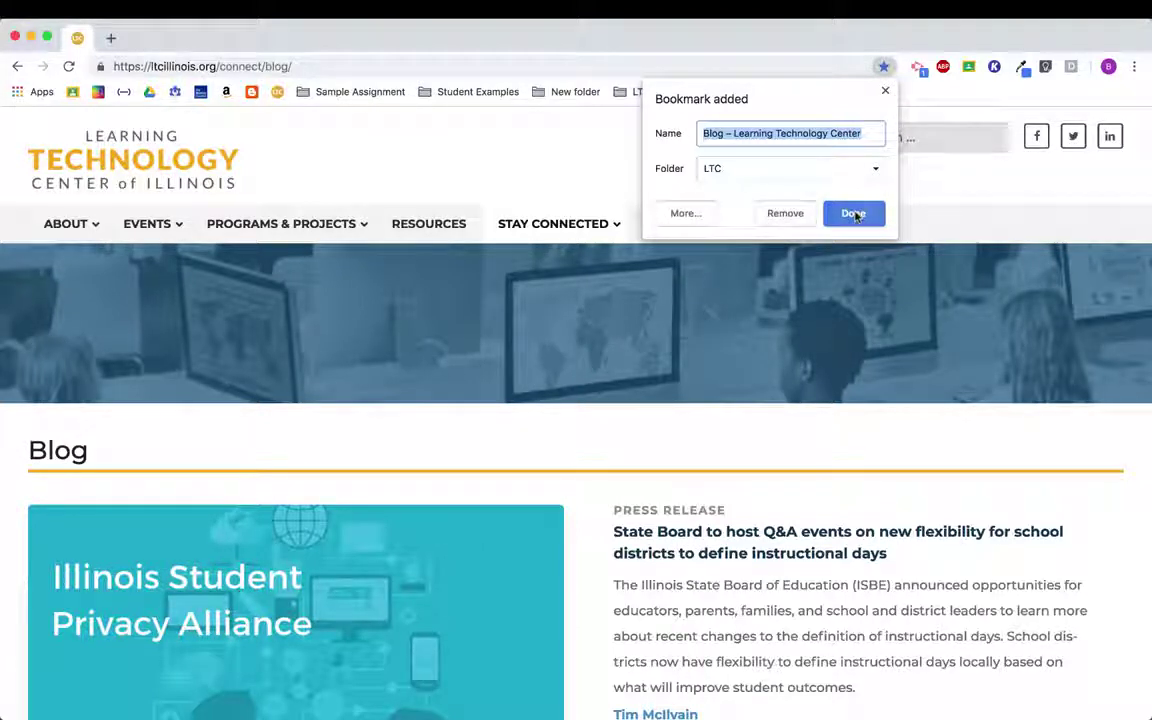
{"action": "left_click", "coordinate": [854, 213]}
{"action": "left_click", "coordinate": [640, 92]}
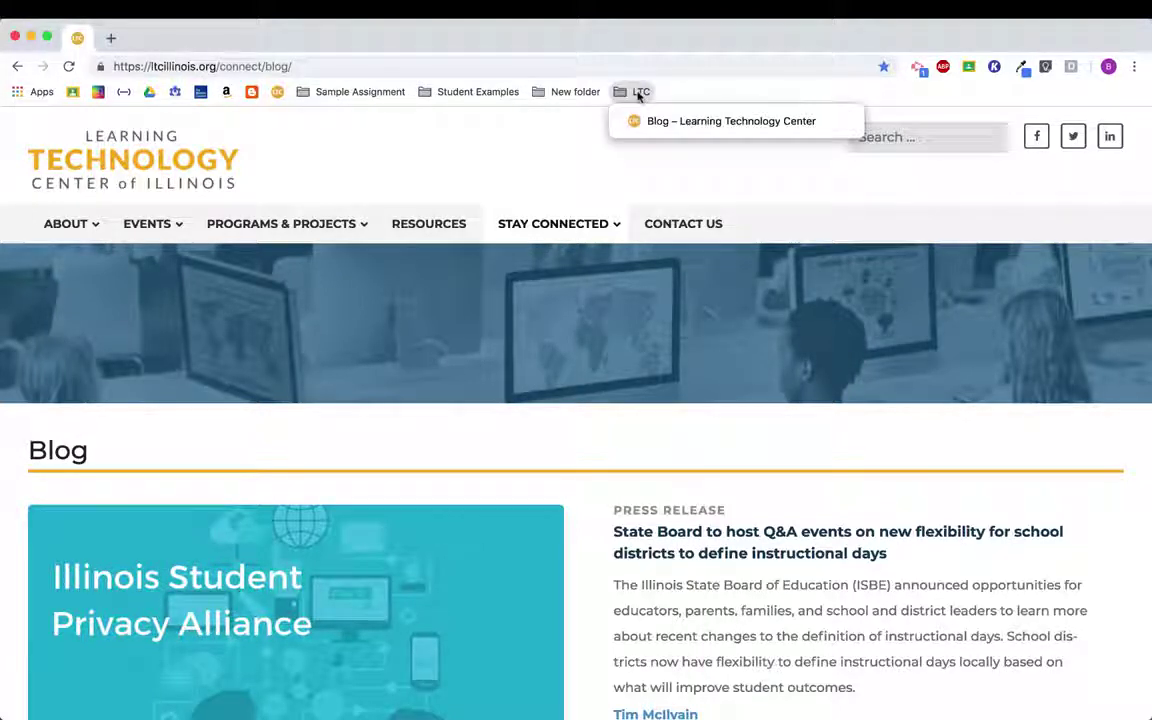
{"action": "left_click", "coordinate": [667, 124]}
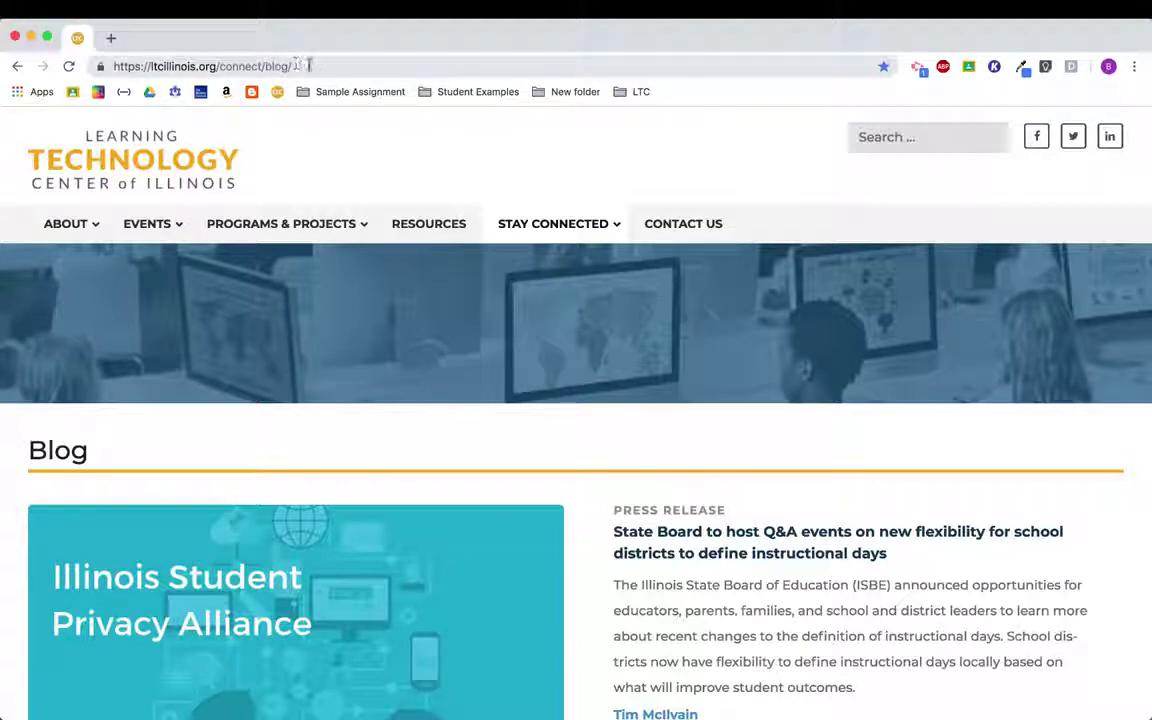
- Open a new browser tab
{"action": "left_click", "coordinate": [108, 40]}
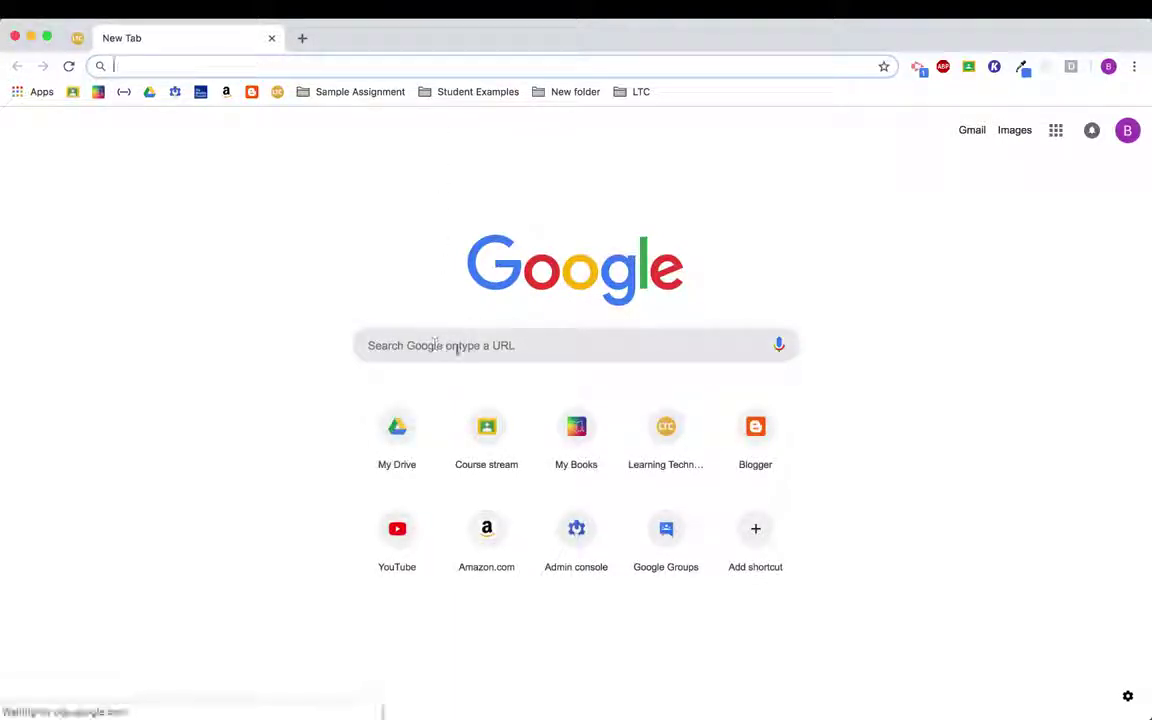
{"action": "left_click", "coordinate": [508, 346]}
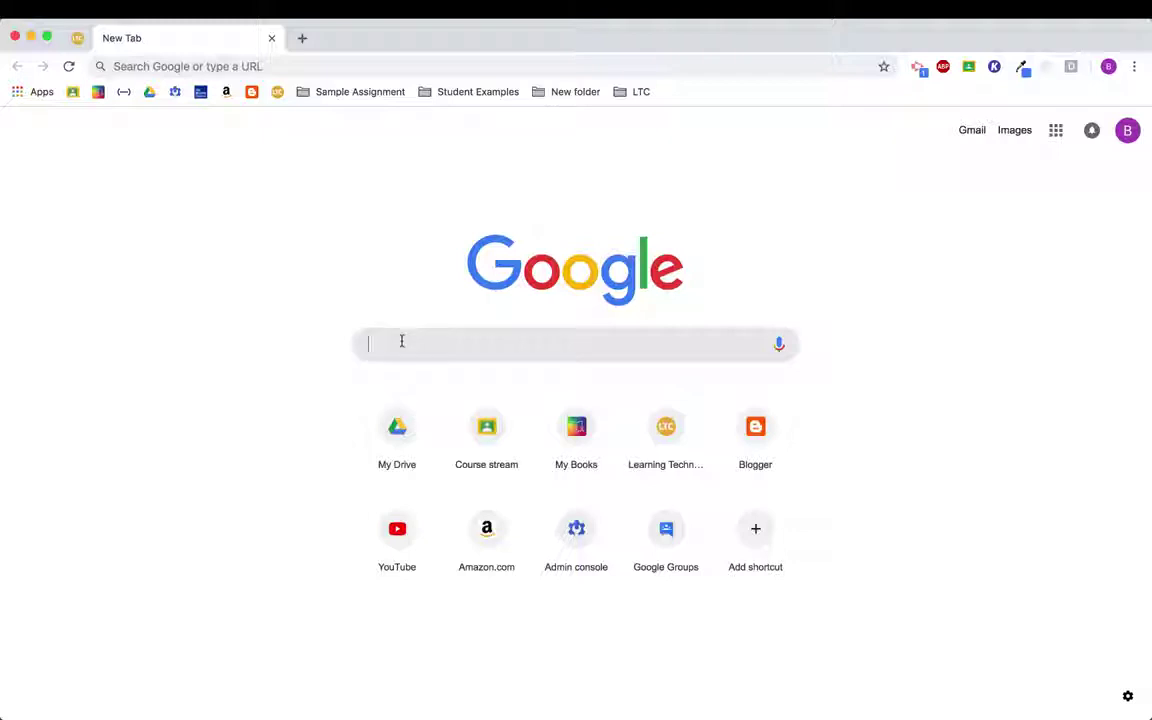
{"action": "type", "text": "baseball"}
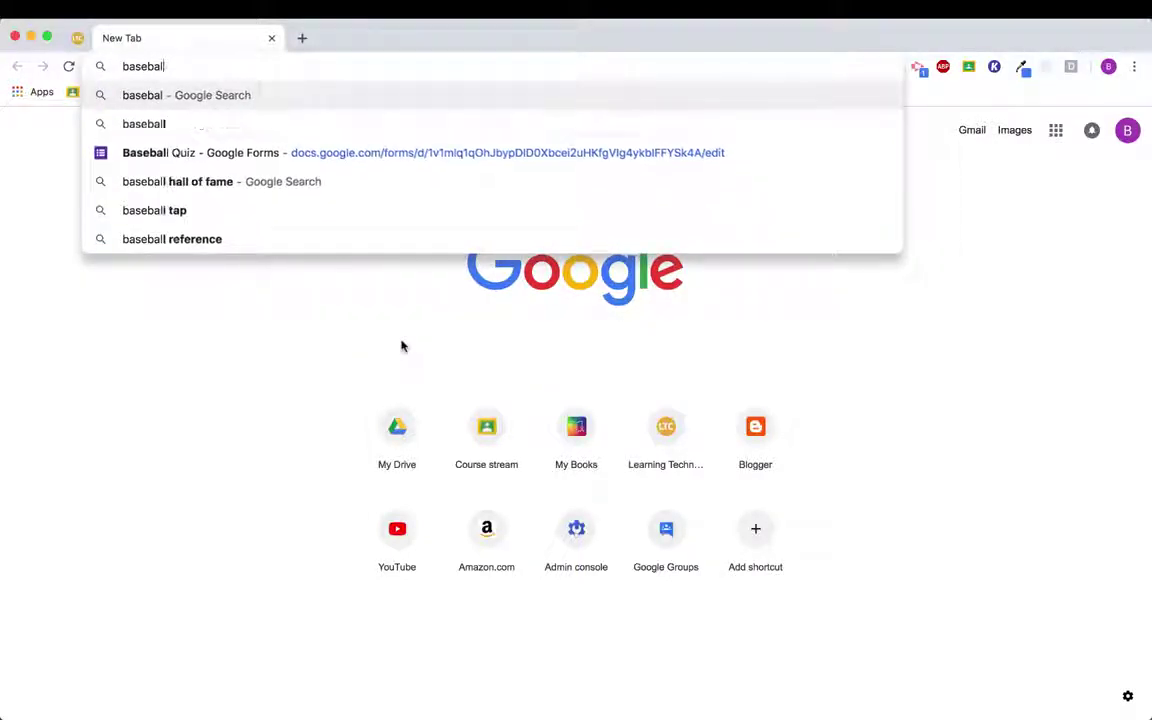
{"action": "key", "text": "BackSpace"}
{"action": "key", "text": "BackSpace"}
{"action": "key", "text": "BackSpace"}
{"action": "key", "text": "BackSpace"}
{"action": "key", "text": "BackSpace"}
{"action": "key", "text": "BackSpace"}
{"action": "key", "text": "BackSpace"}
{"action": "key", "text": "BackSpace"}
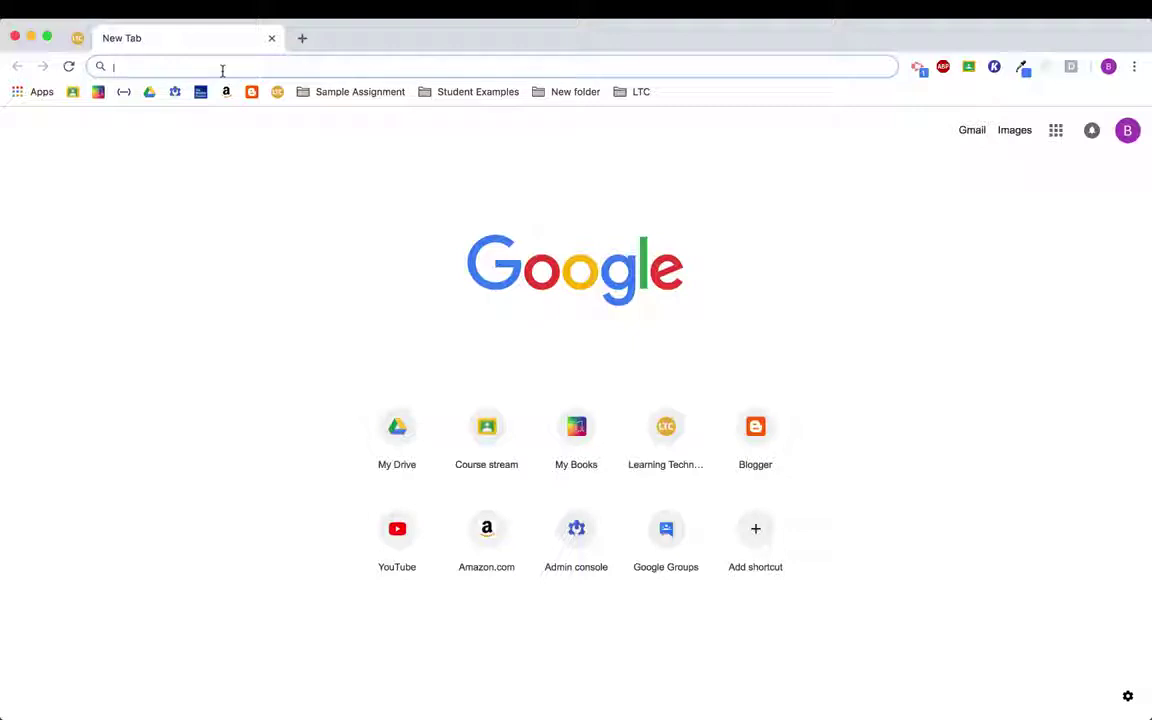
- Search for "1600 feet to miles" from the address bar and look through the unit converter's measurement types
{"action": "type", "text": "16"}
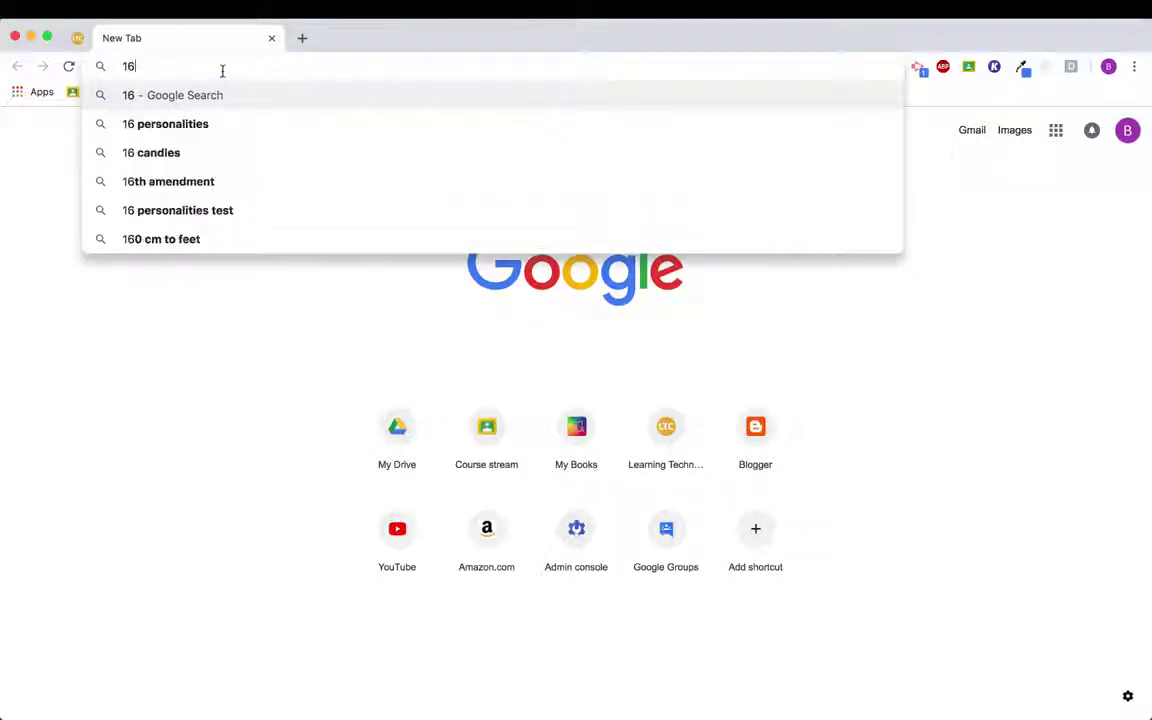
{"action": "type", "text": "00 feet"}
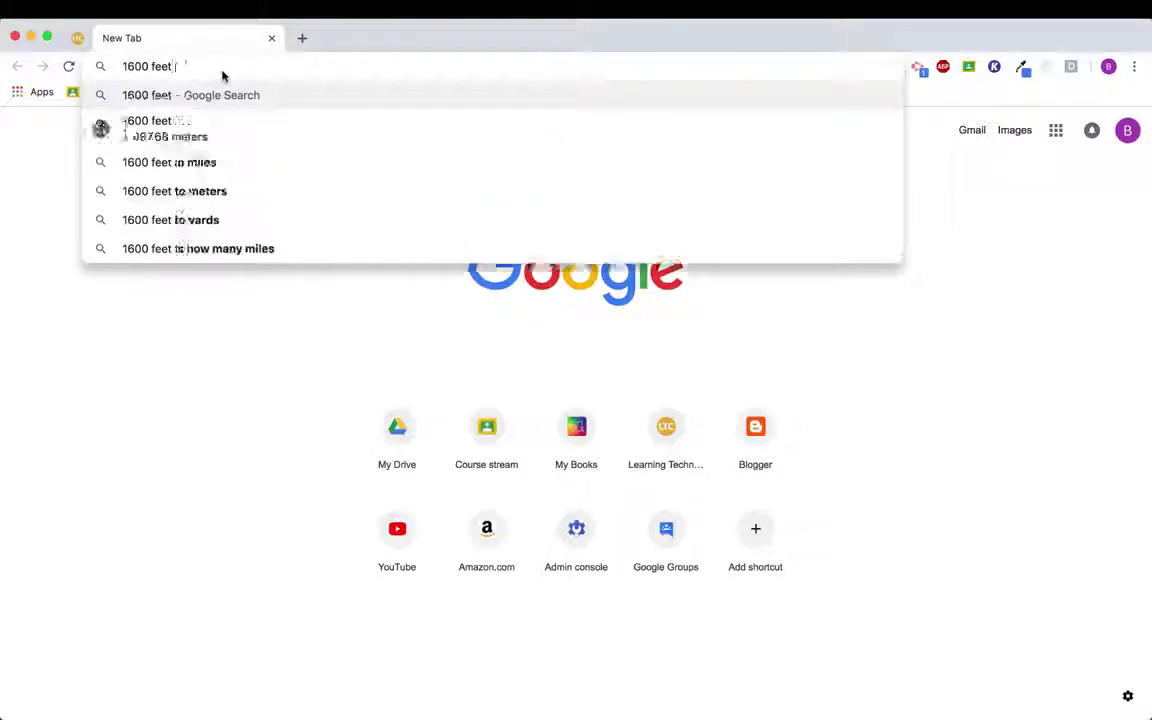
{"action": "type", "text": " to miles"}
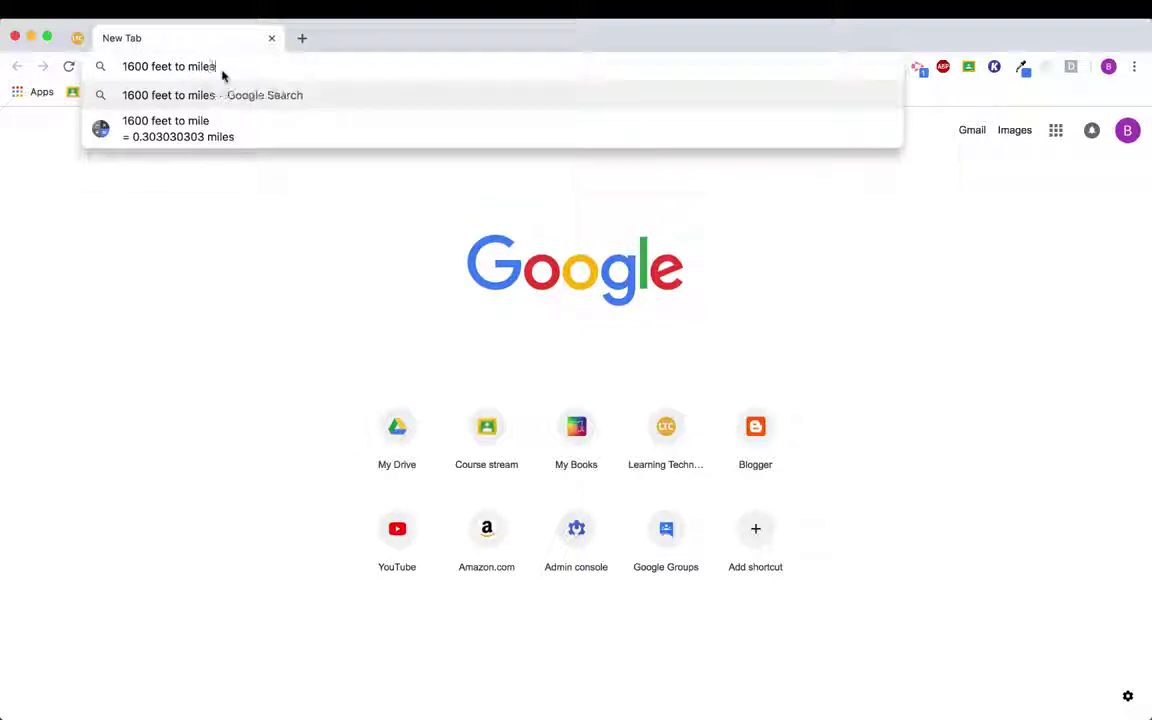
{"action": "key", "text": "Return"}
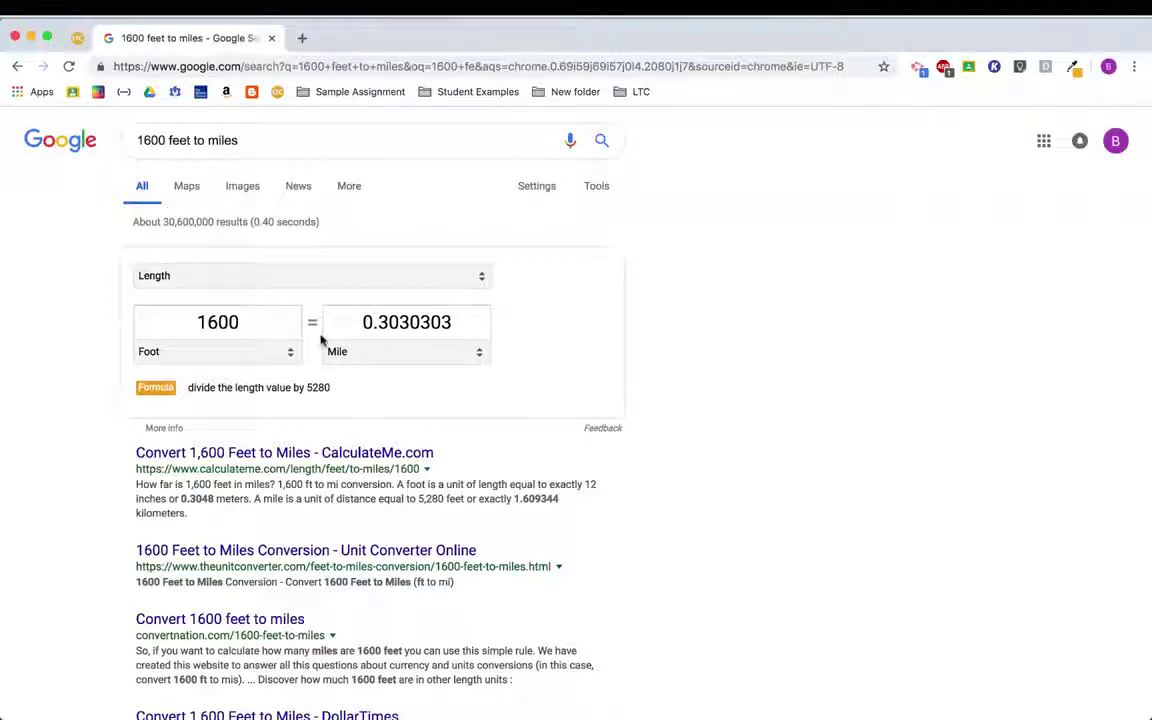
{"action": "left_click", "coordinate": [274, 281]}
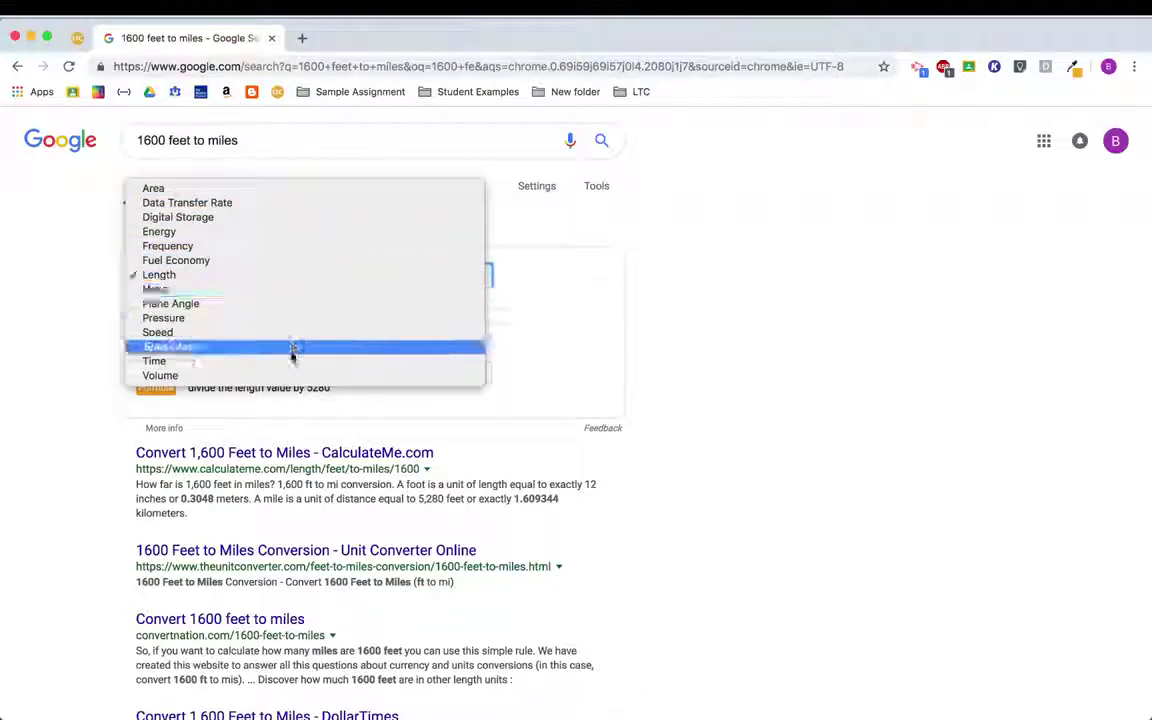
{"action": "left_click", "coordinate": [550, 277]}
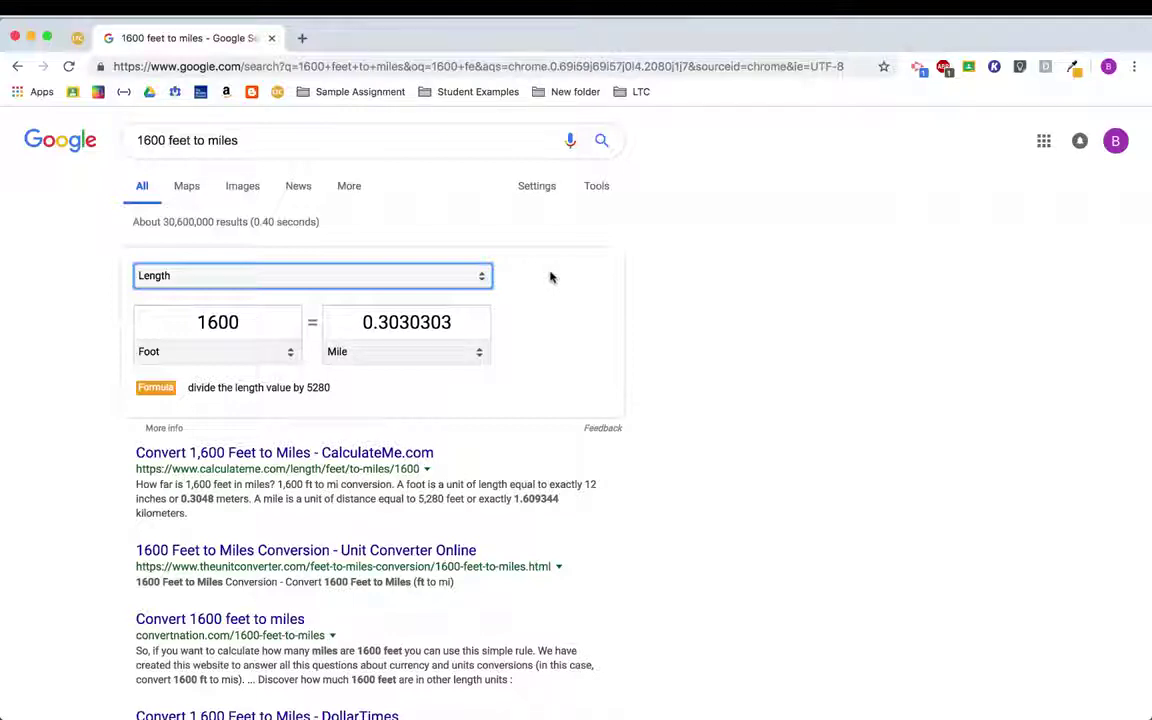
- Search Google for "5 minute timer" and stop the running countdown
{"action": "left_click", "coordinate": [265, 150]}
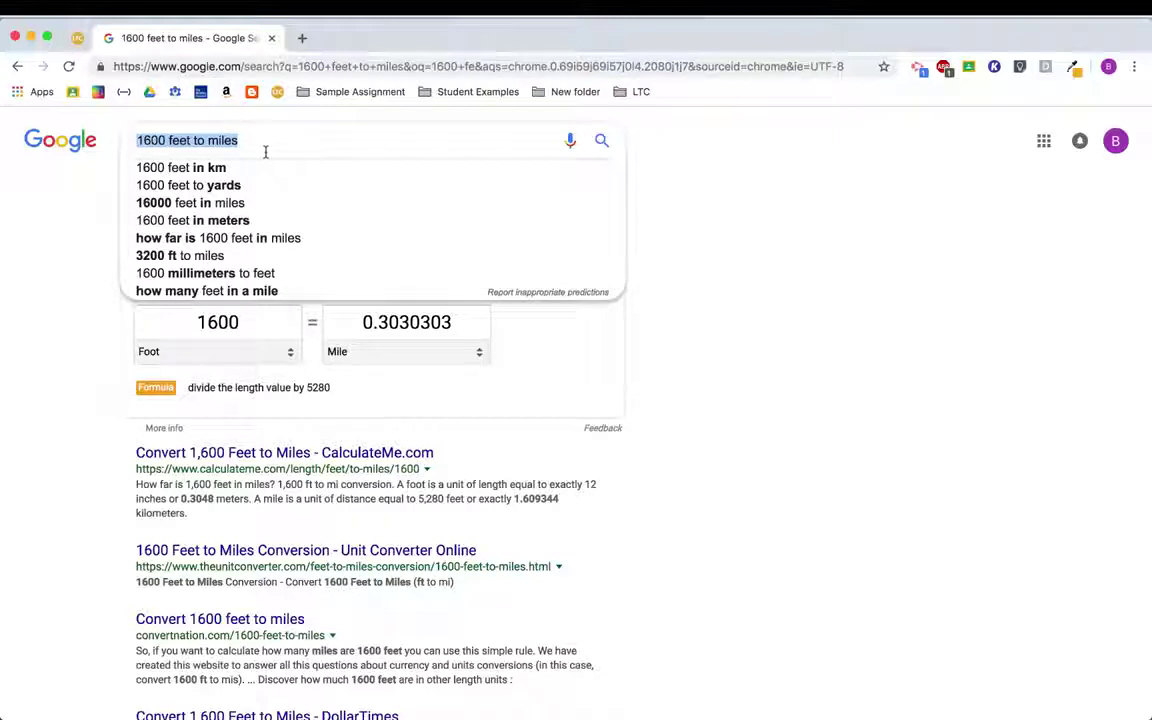
{"action": "type", "text": "5 minute"}
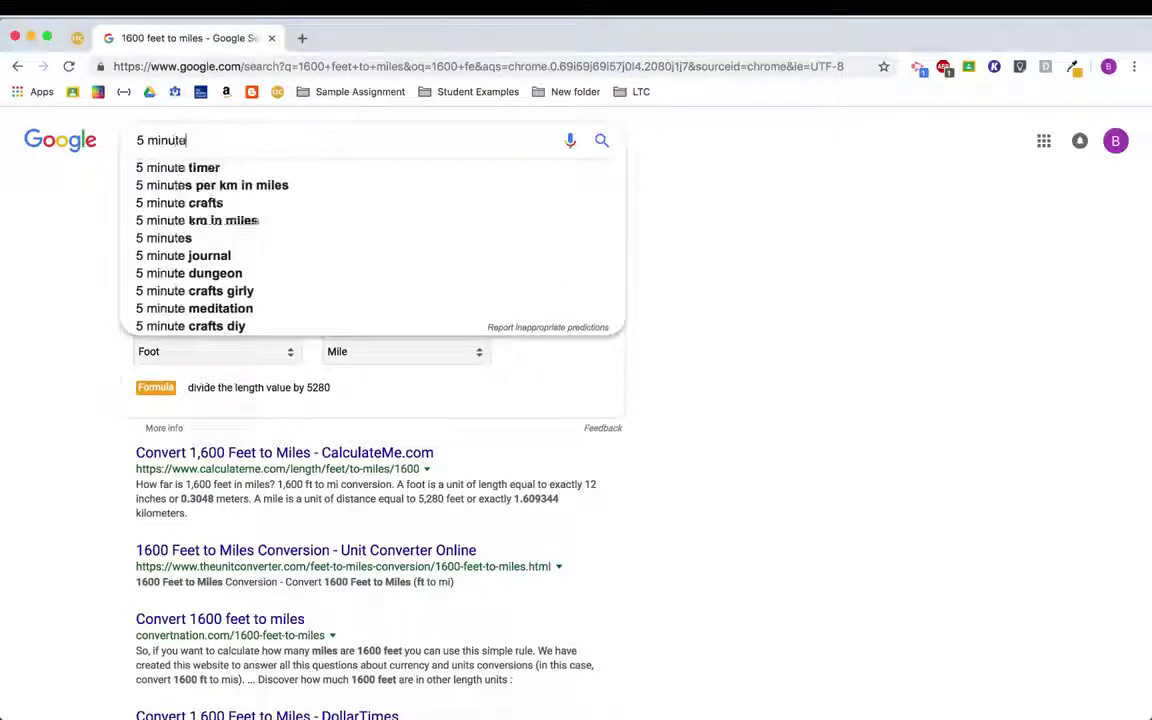
{"action": "left_click", "coordinate": [214, 169]}
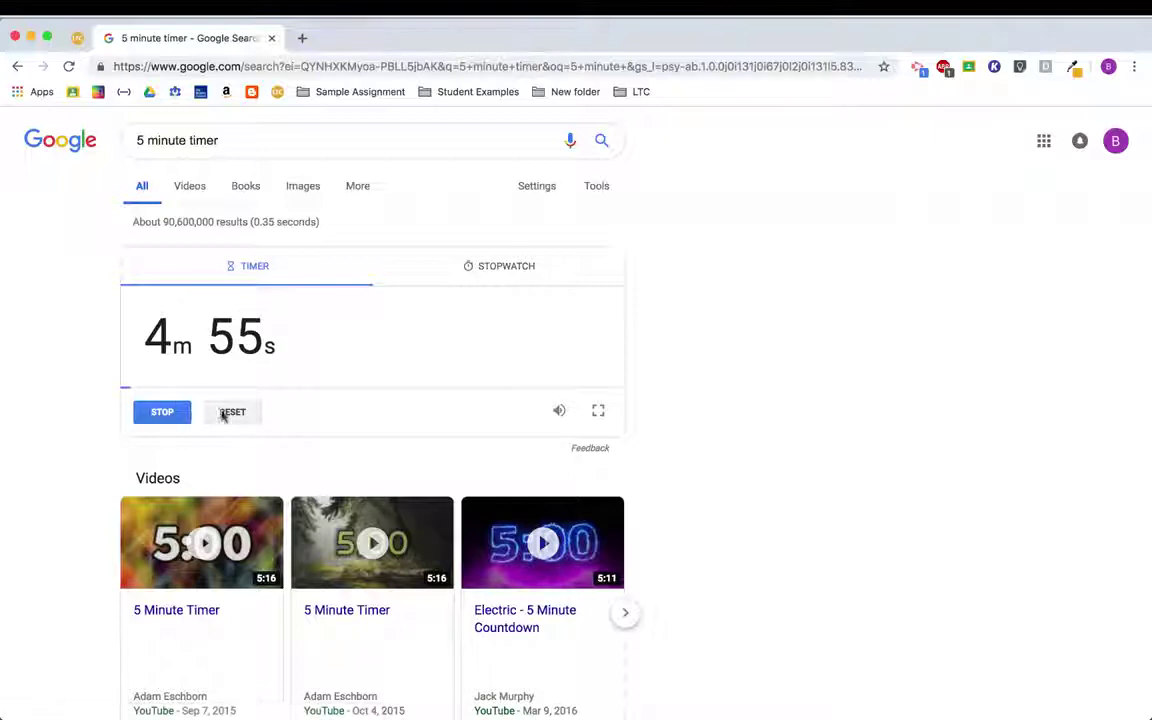
{"action": "left_click", "coordinate": [170, 412]}
- Switch from the timer to the stopwatch, and start and stop it
{"action": "left_click", "coordinate": [489, 265]}
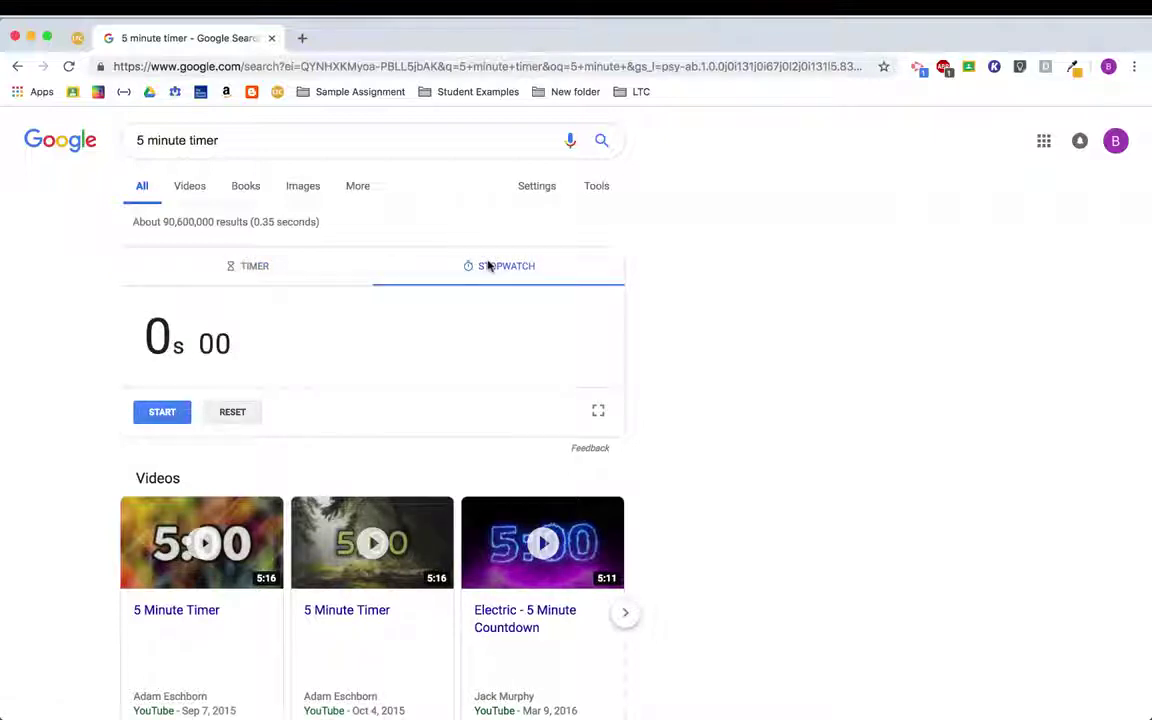
{"action": "left_click", "coordinate": [165, 412]}
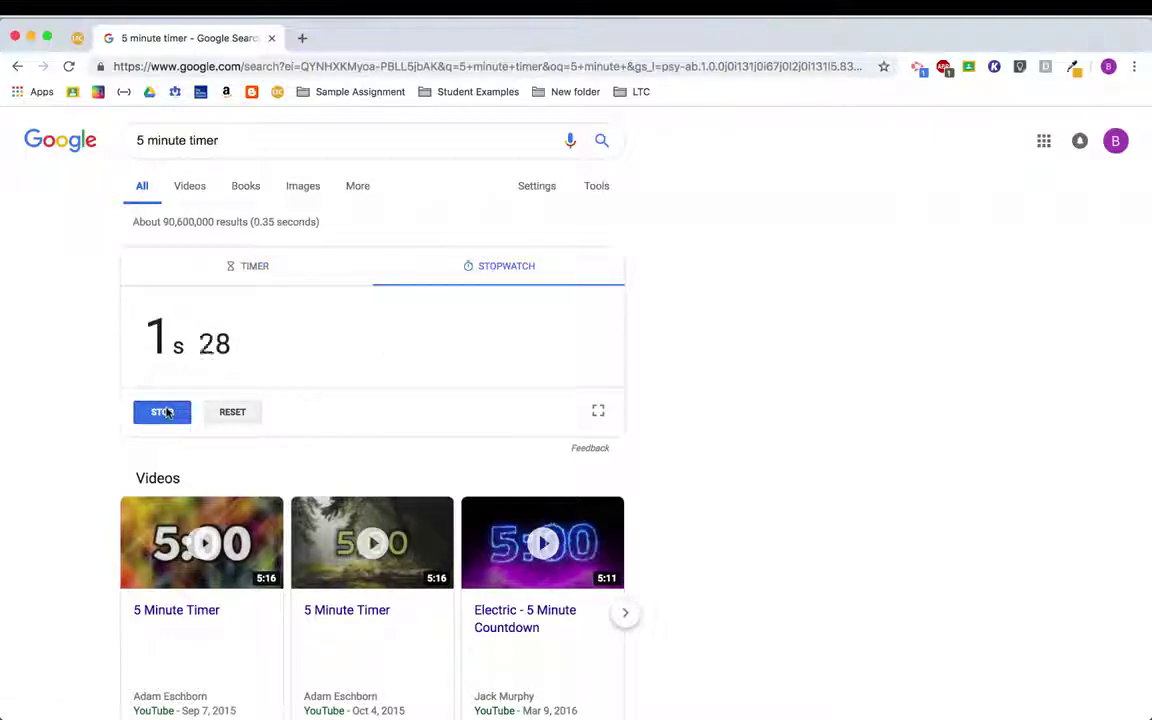
{"action": "left_click", "coordinate": [167, 412]}
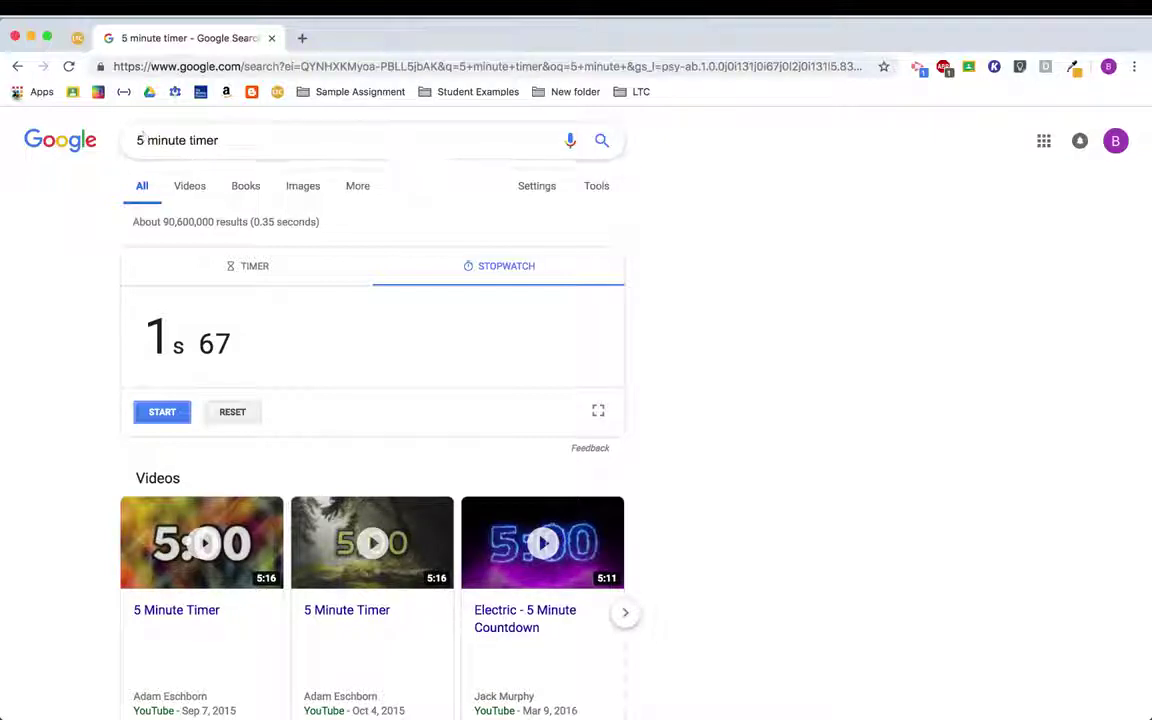
- Open the Chrome Web Store from the browser's Apps page
{"action": "left_click", "coordinate": [31, 94]}
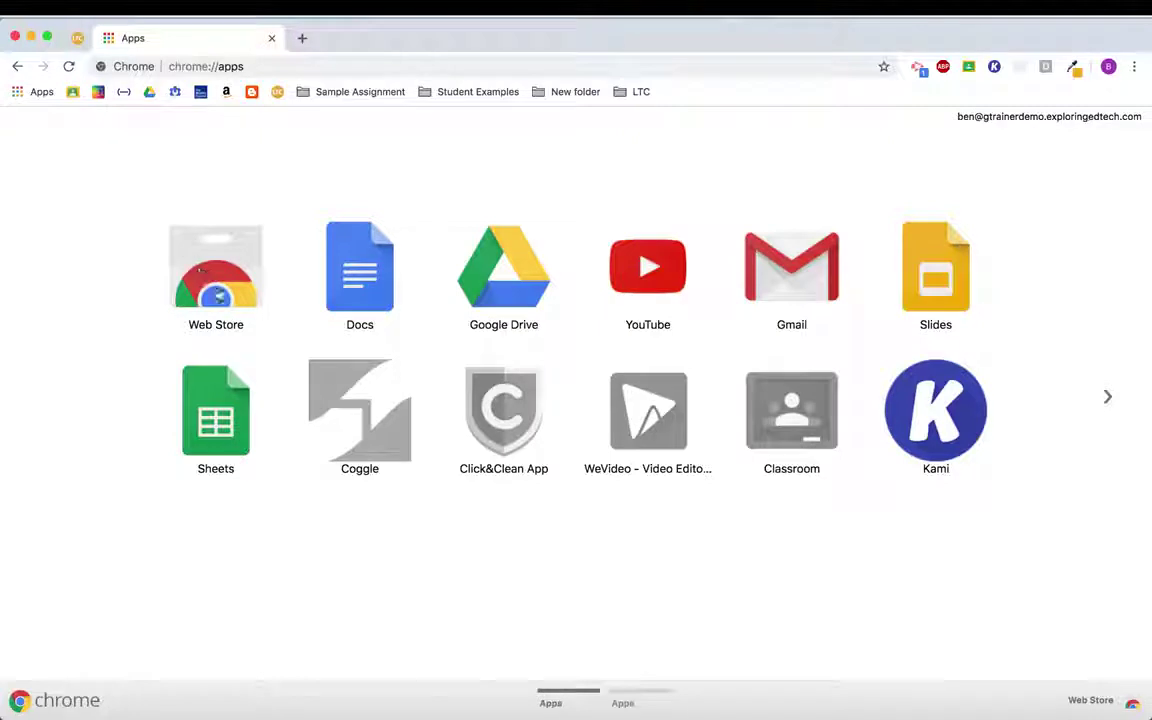
{"action": "left_click", "coordinate": [208, 291]}
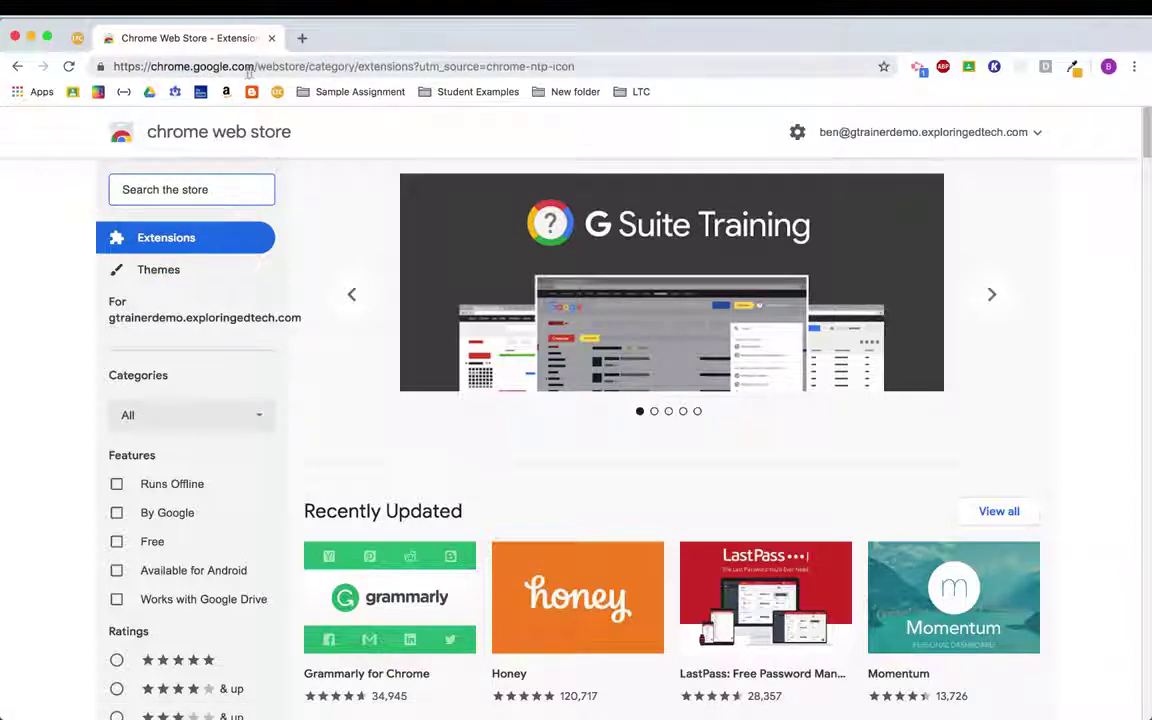
{"action": "left_click_drag", "start_coordinate": [305, 66], "coordinate": [149, 66]}
{"action": "left_click", "coordinate": [174, 66]}
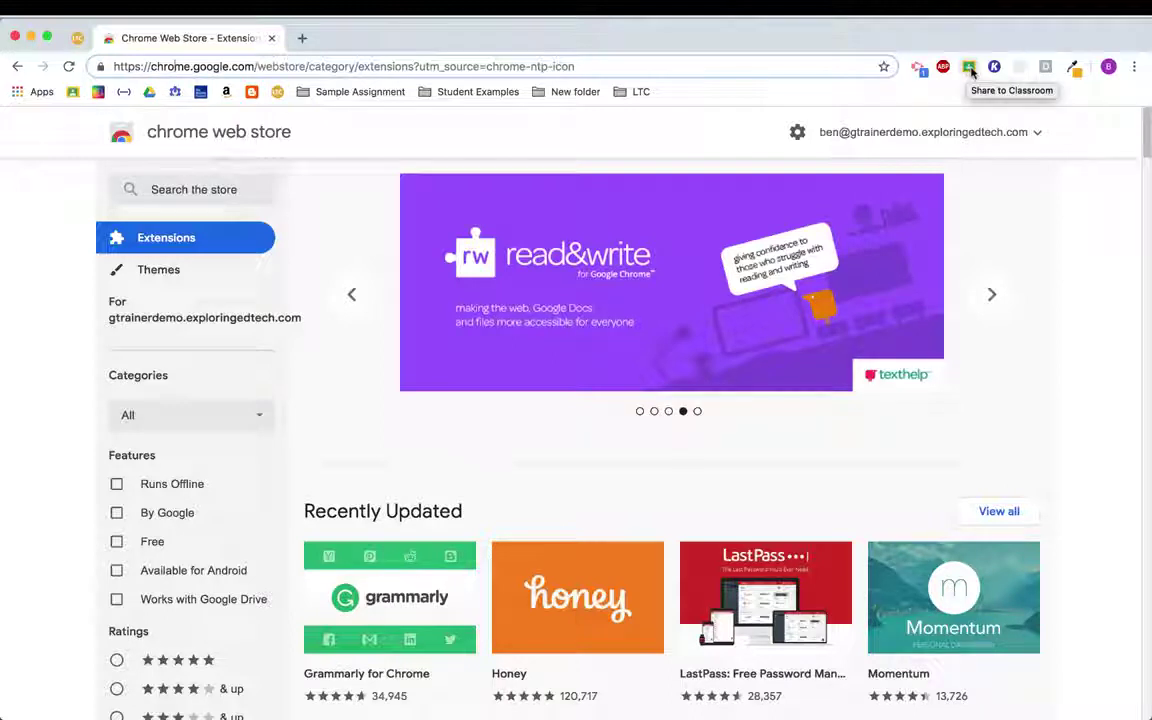
- Open the Share to Classroom extension for the Web Store page, choose New Class and view the available sharing actions
{"action": "left_click", "coordinate": [969, 68]}
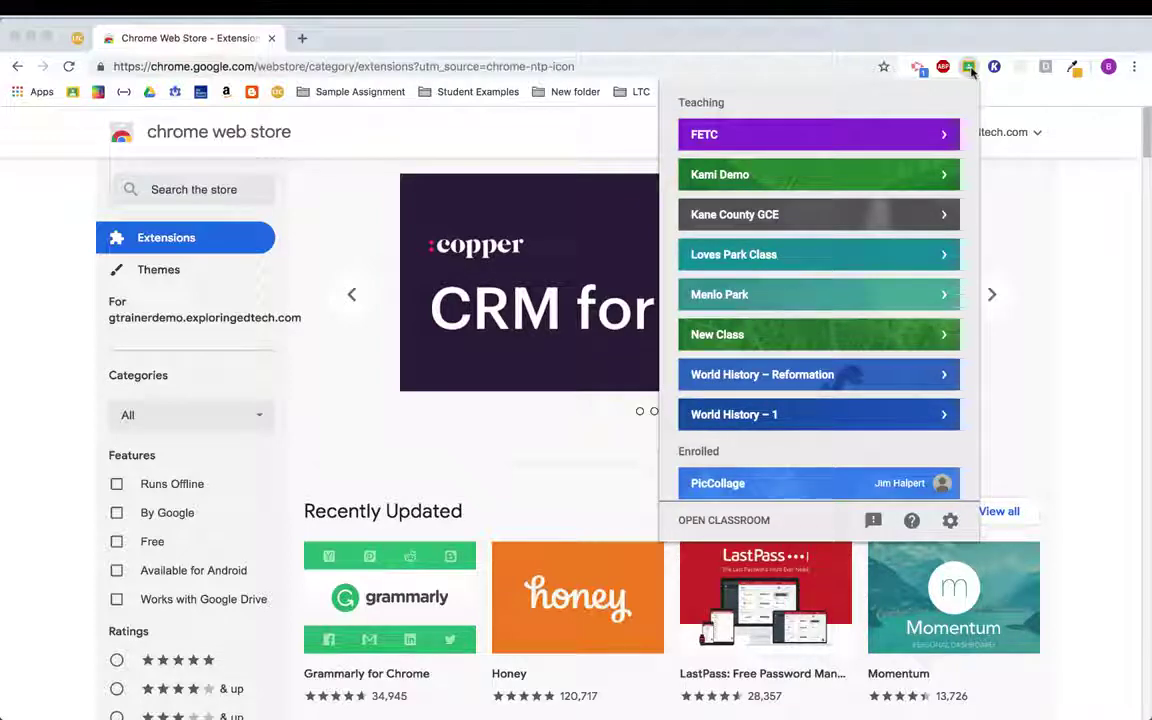
{"action": "scroll", "coordinate": [789, 172], "scroll_direction": "down", "scroll_amount": 1}
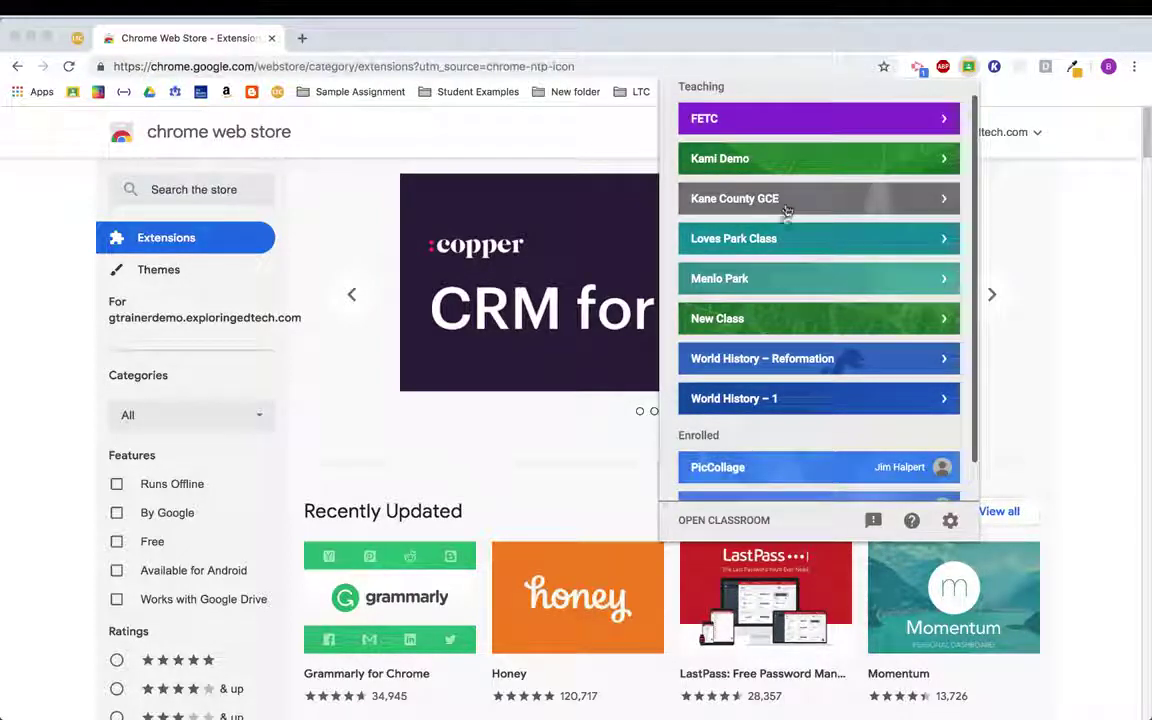
{"action": "left_click", "coordinate": [779, 320]}
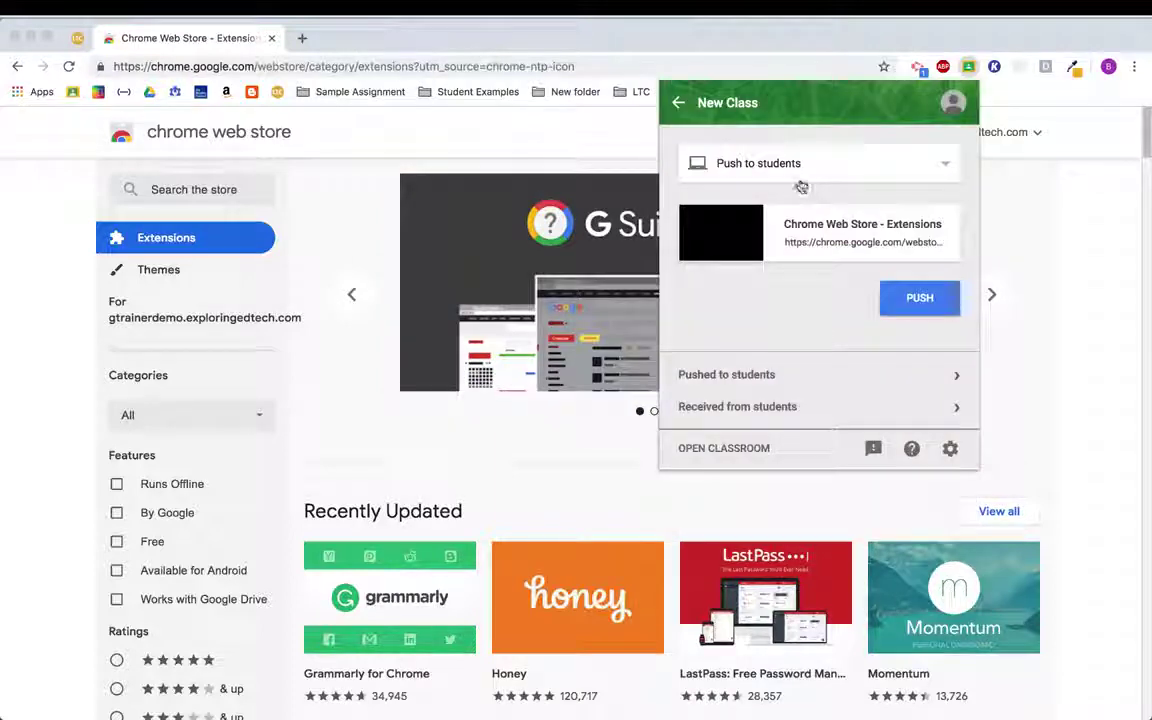
{"action": "left_click", "coordinate": [920, 167]}
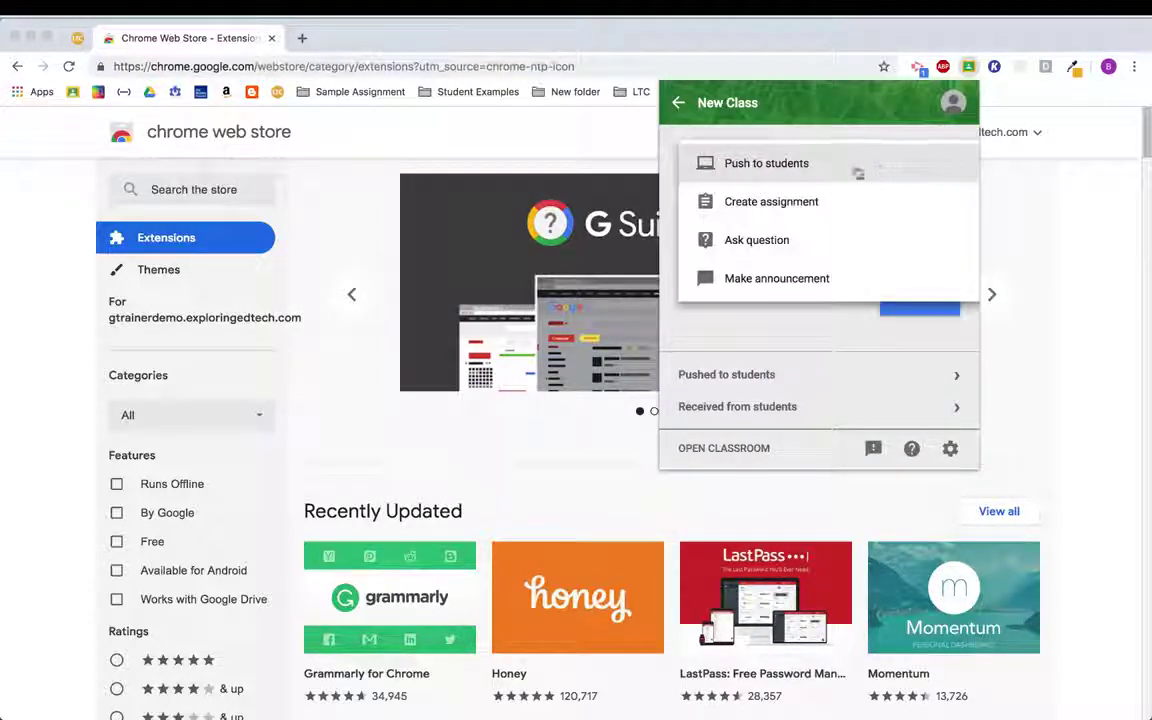
{"action": "left_click", "coordinate": [833, 177]}
{"action": "left_click", "coordinate": [837, 171]}
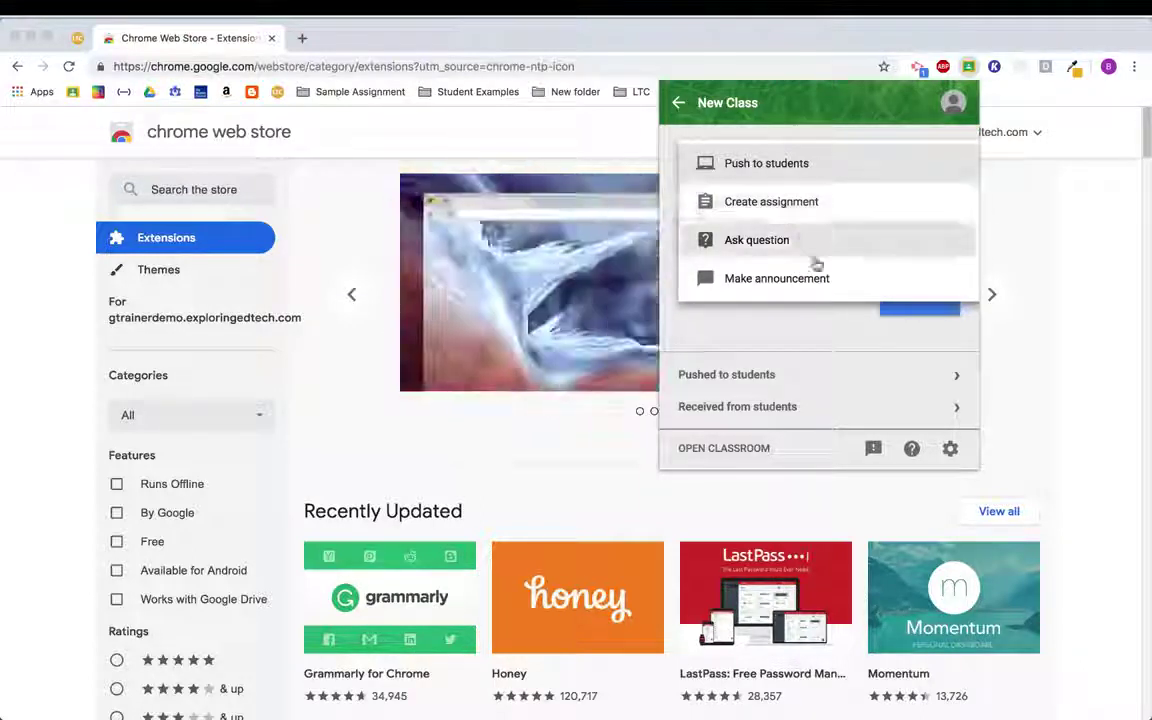
{"action": "left_click", "coordinate": [781, 327]}
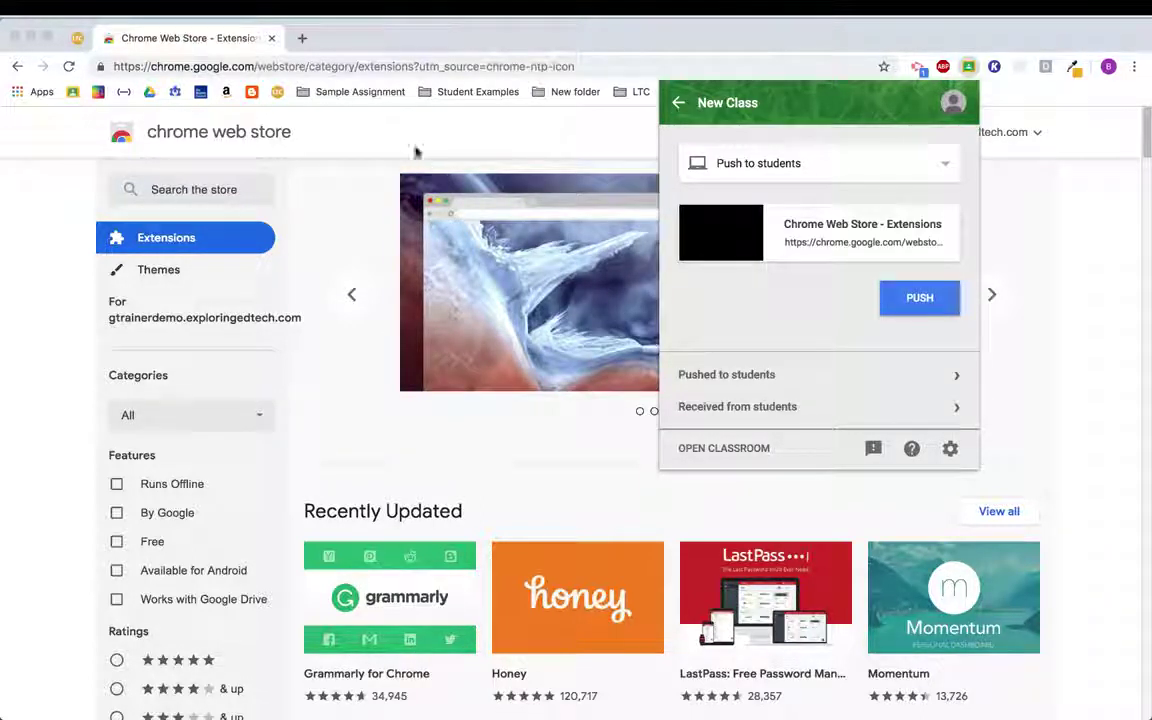
- Open the Blog bookmark from the LTC folder and bring up Share to Classroom for that page
{"action": "left_click", "coordinate": [638, 92]}
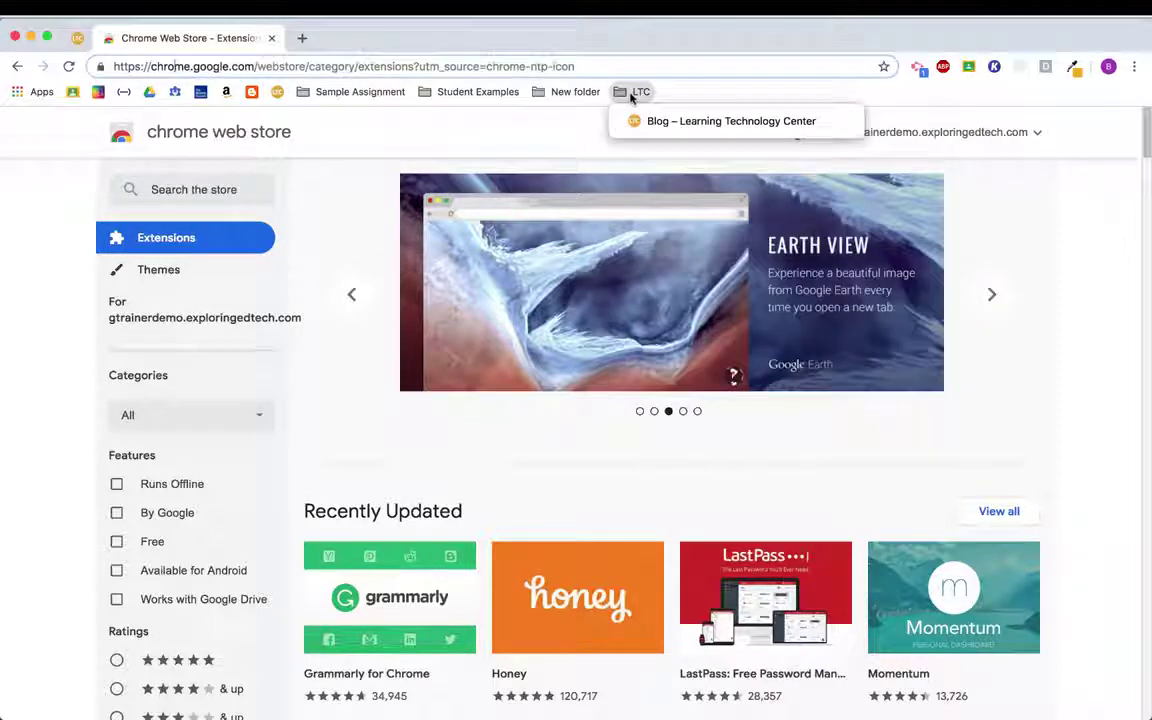
{"action": "left_click", "coordinate": [651, 120]}
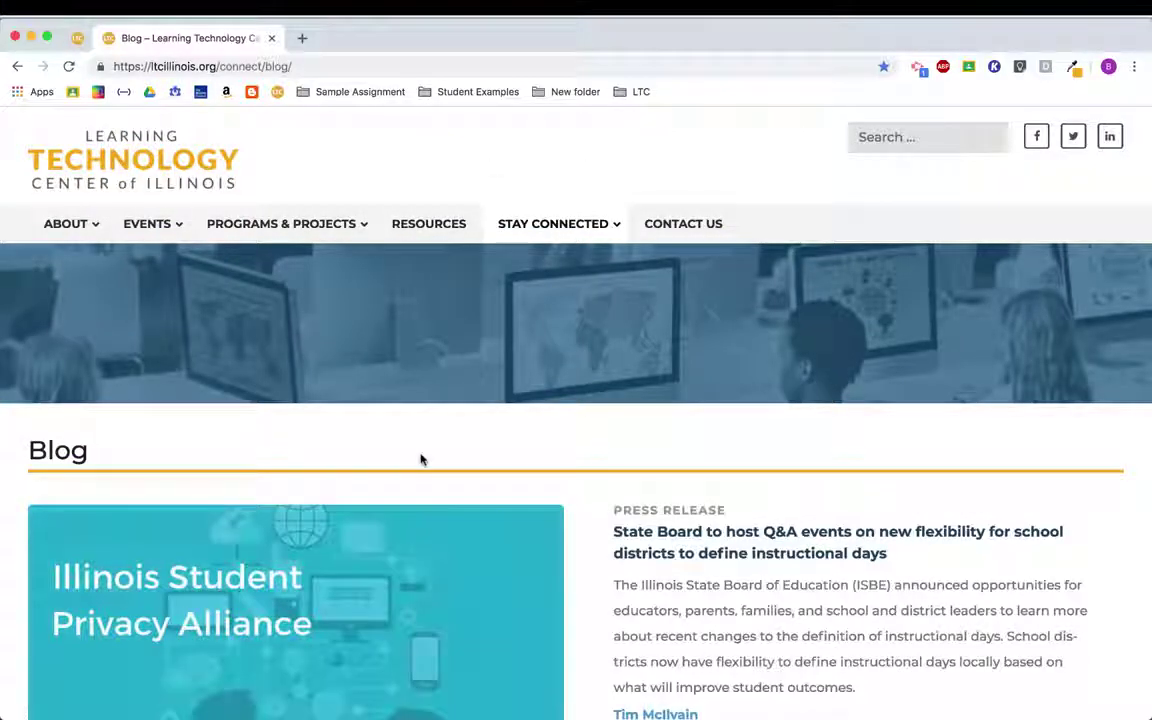
{"action": "left_click", "coordinate": [968, 67]}
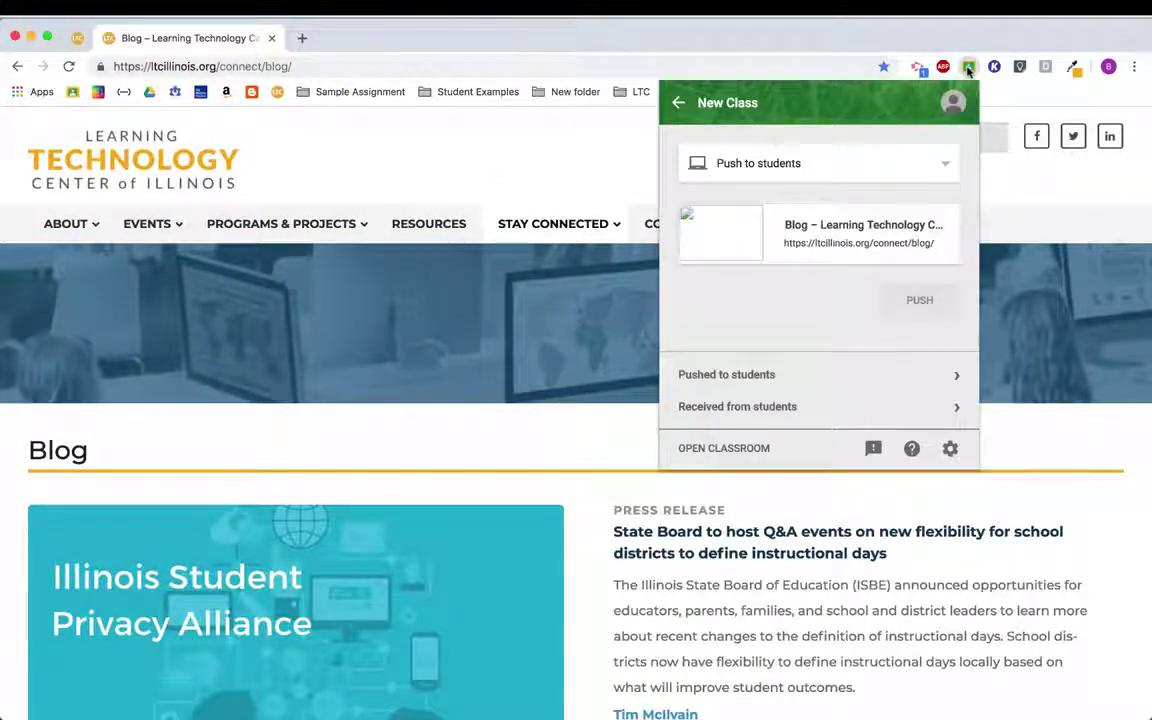
- Choose Create assignment in Share to Classroom for the Blog page, examine the assignment form down to its link, and close the extension
{"action": "left_click", "coordinate": [922, 163]}
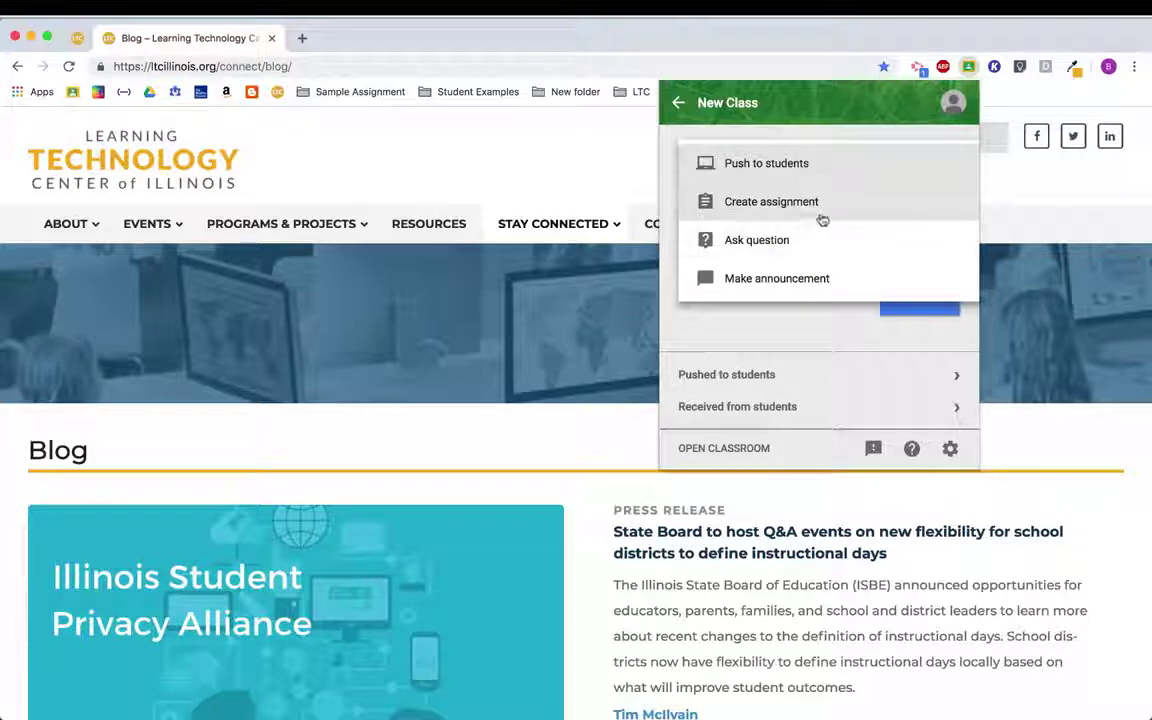
{"action": "left_click", "coordinate": [810, 210]}
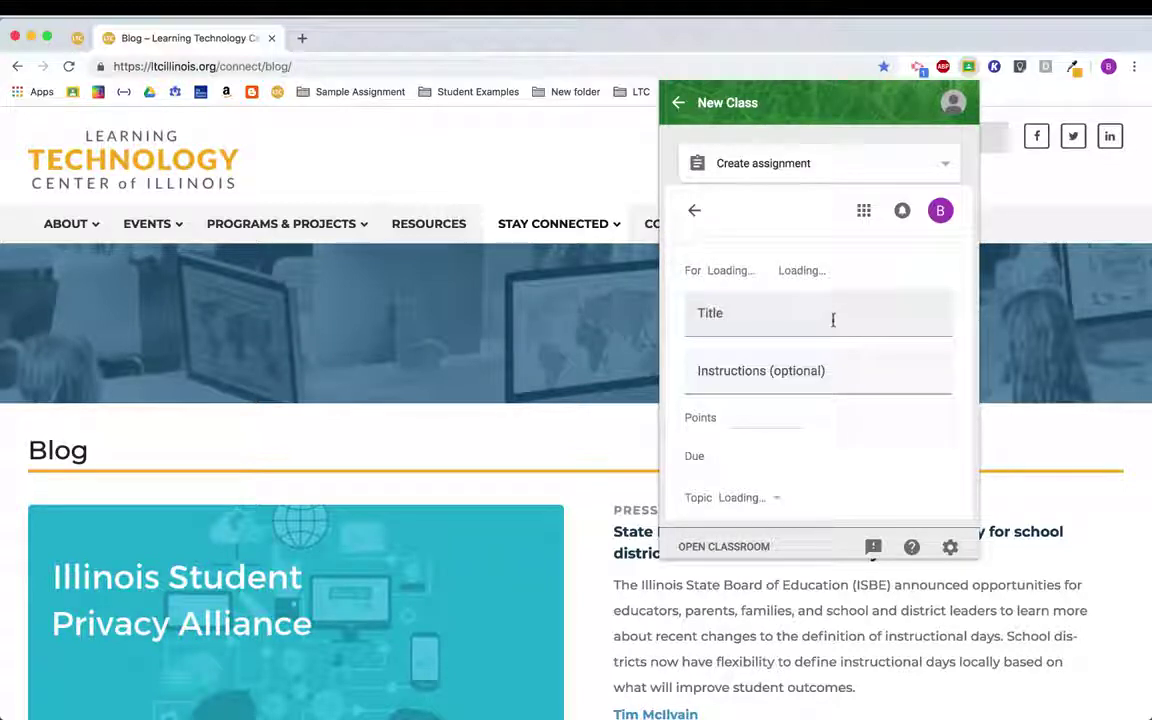
{"action": "scroll", "coordinate": [777, 350], "scroll_direction": "down", "scroll_amount": 4}
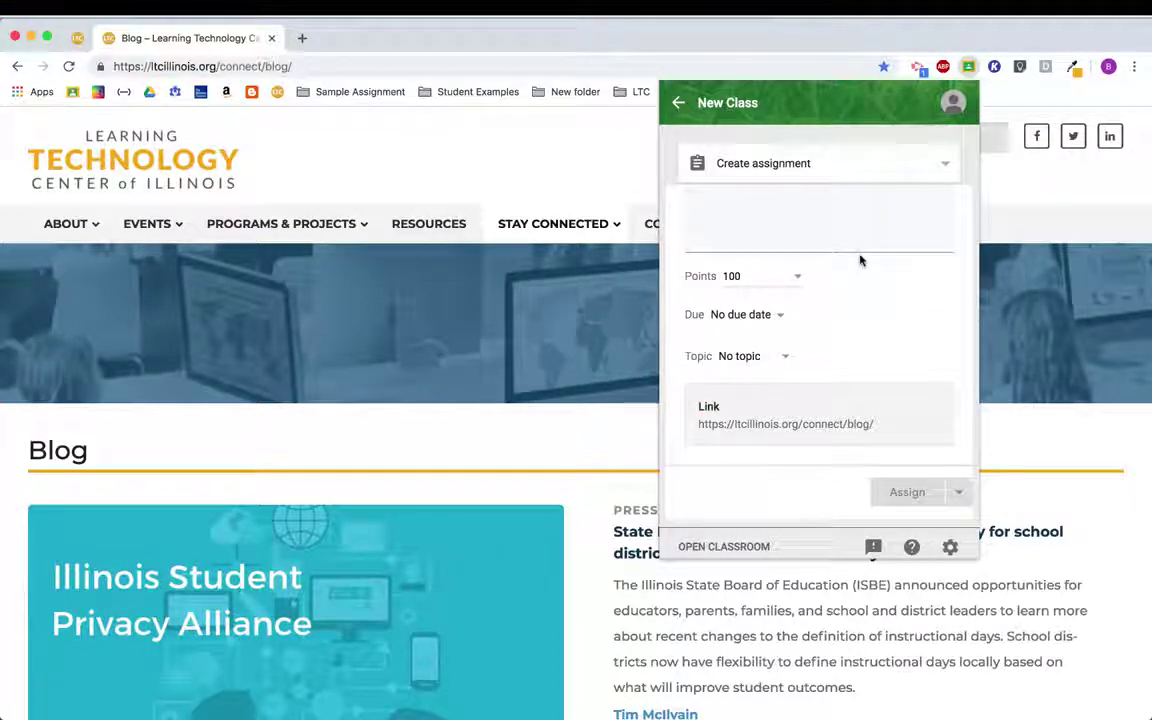
{"action": "left_click", "coordinate": [678, 102]}
{"action": "left_click", "coordinate": [455, 143]}
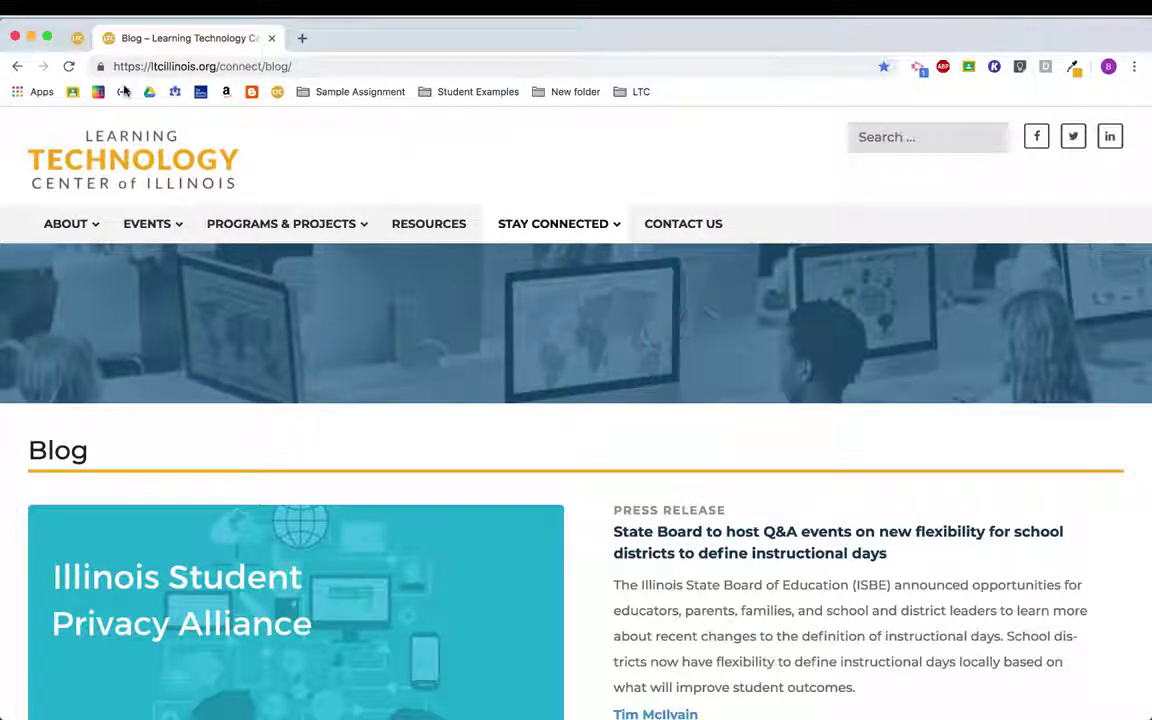
- Return to the Chrome Web Store and search it for "share to classroom"
{"action": "left_click", "coordinate": [15, 67]}
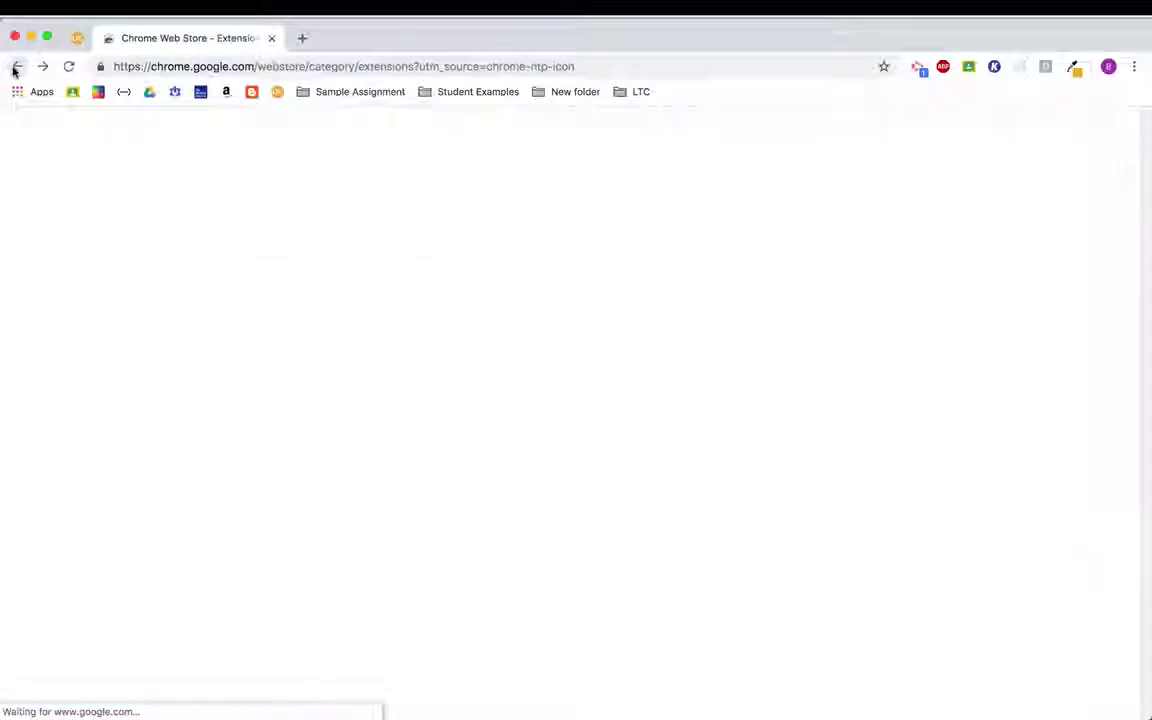
{"action": "left_click", "coordinate": [166, 189]}
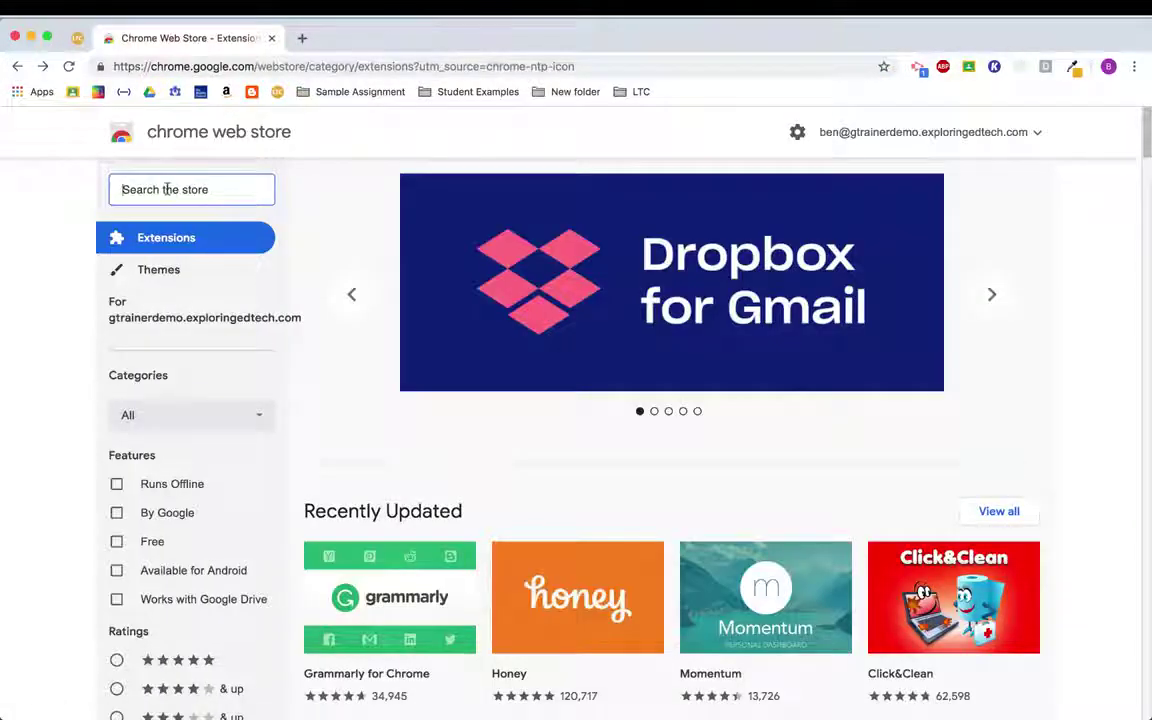
{"action": "type", "text": "share to "}
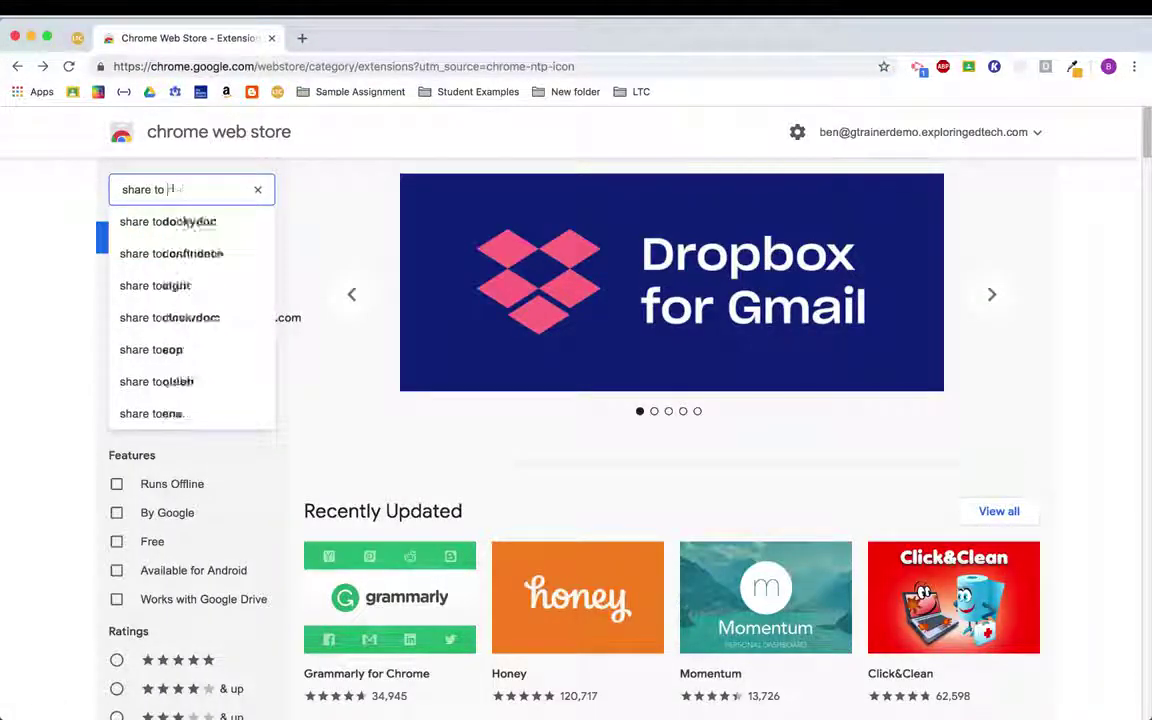
{"action": "type", "text": "classroom"}
{"action": "key", "text": "Return"}
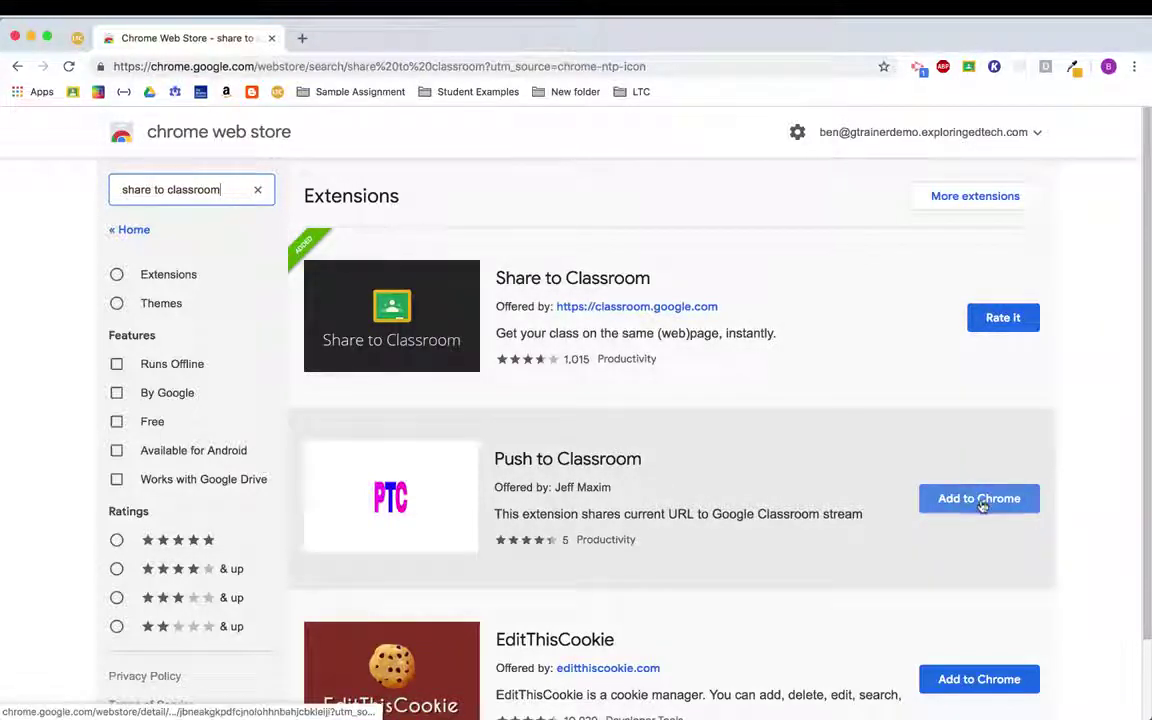
{"action": "left_click", "coordinate": [976, 324]}
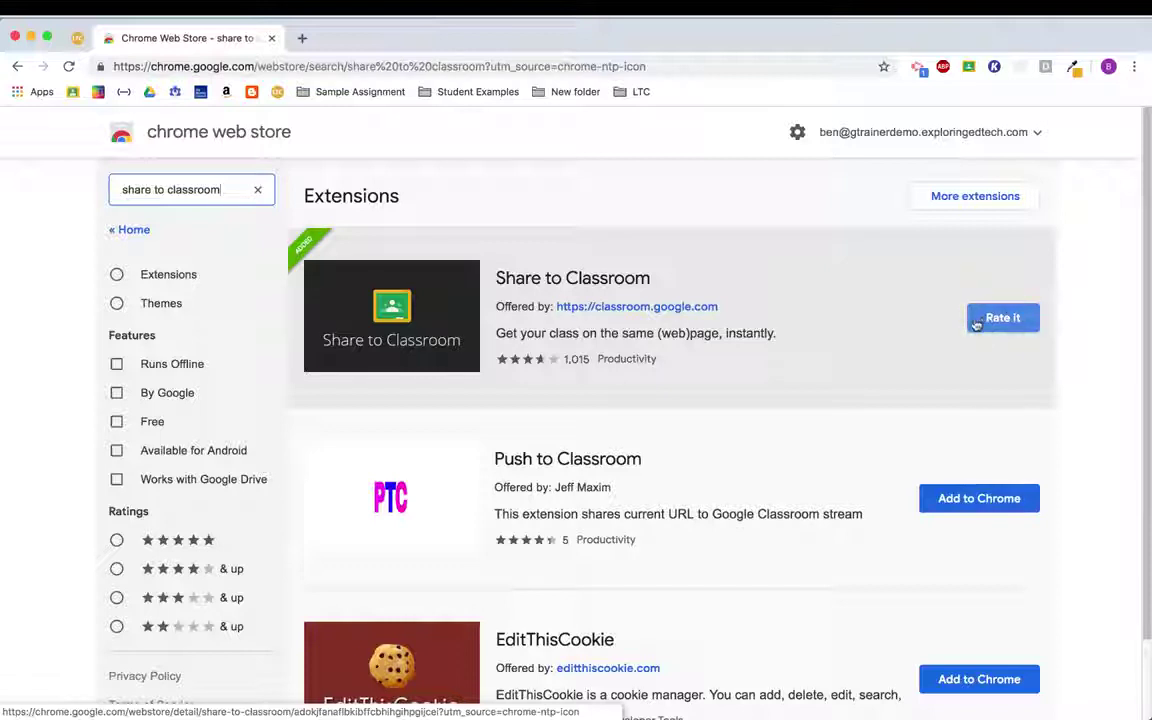